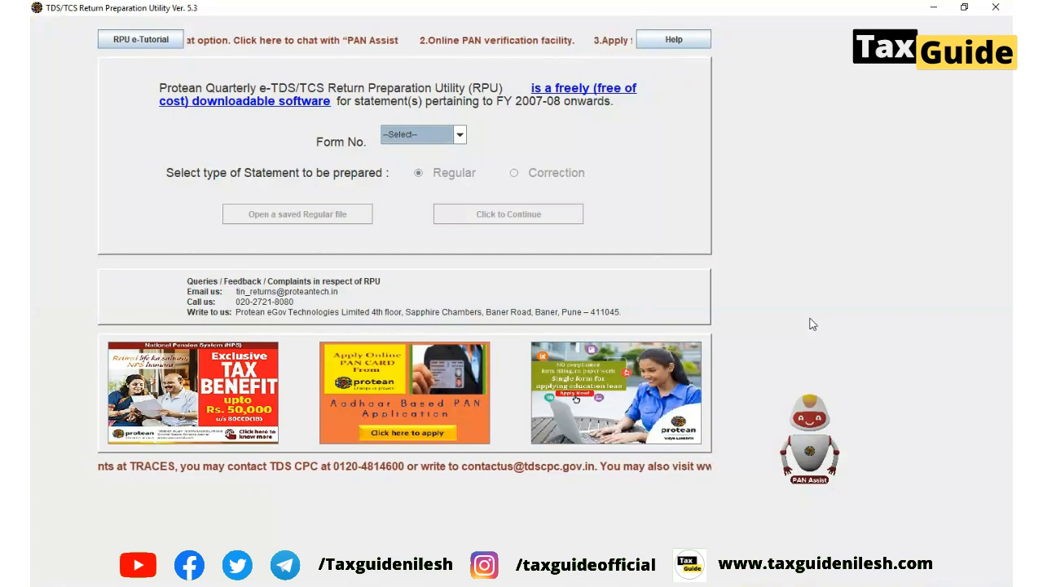
# Start preparing a regular statement for Form 26Q
pyautogui.click(437, 136)
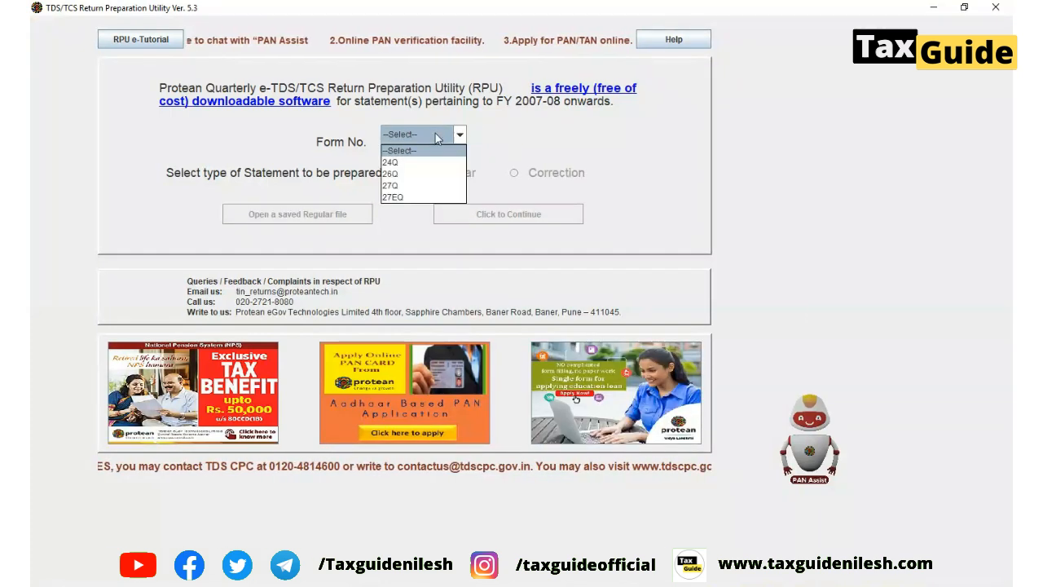
pyautogui.click(395, 174)
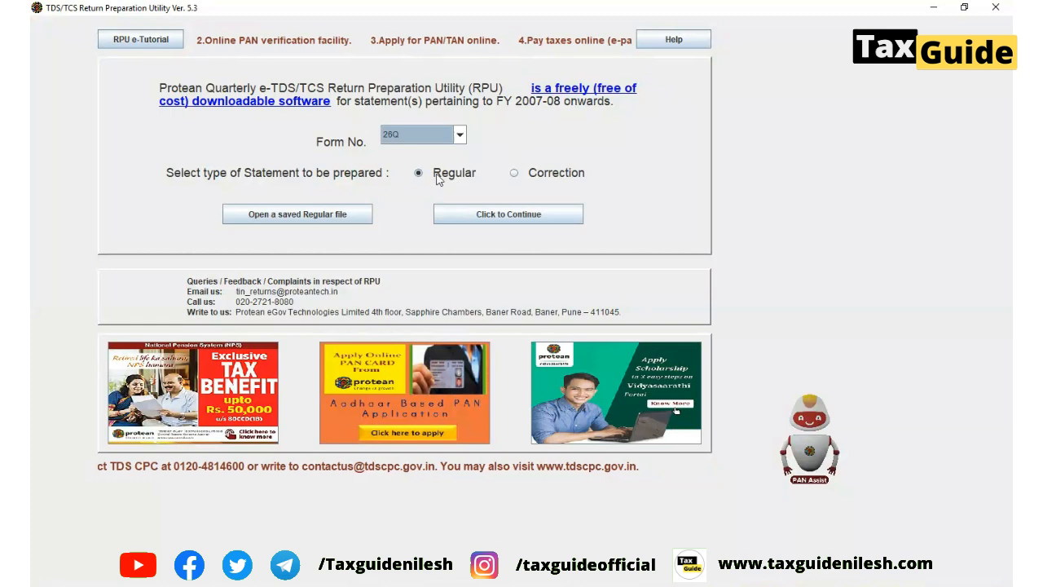
pyautogui.click(485, 217)
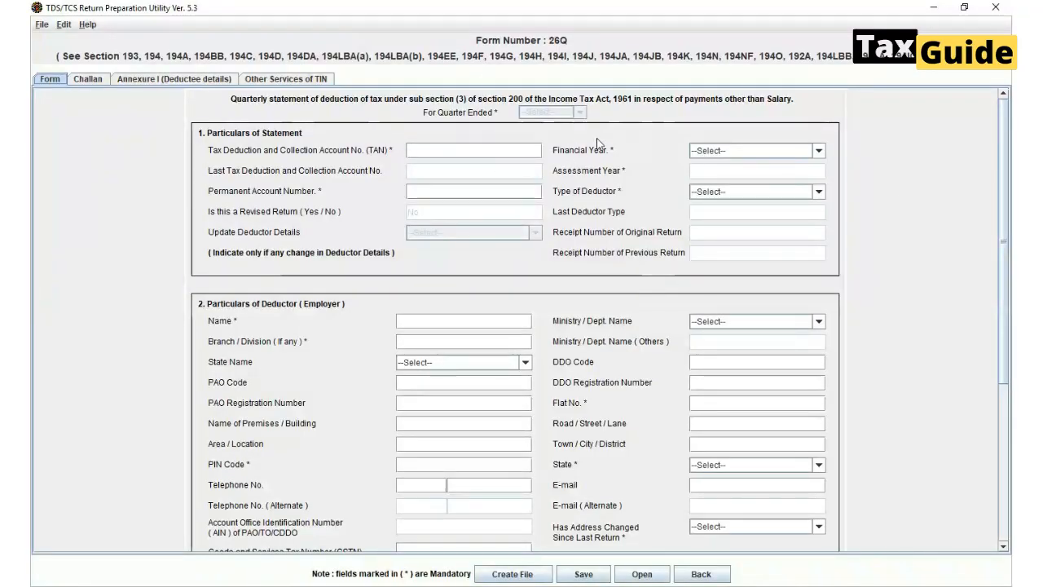
# Set the statement's financial year to 2024-2025 and the quarter ended to Q2
pyautogui.click(751, 149)
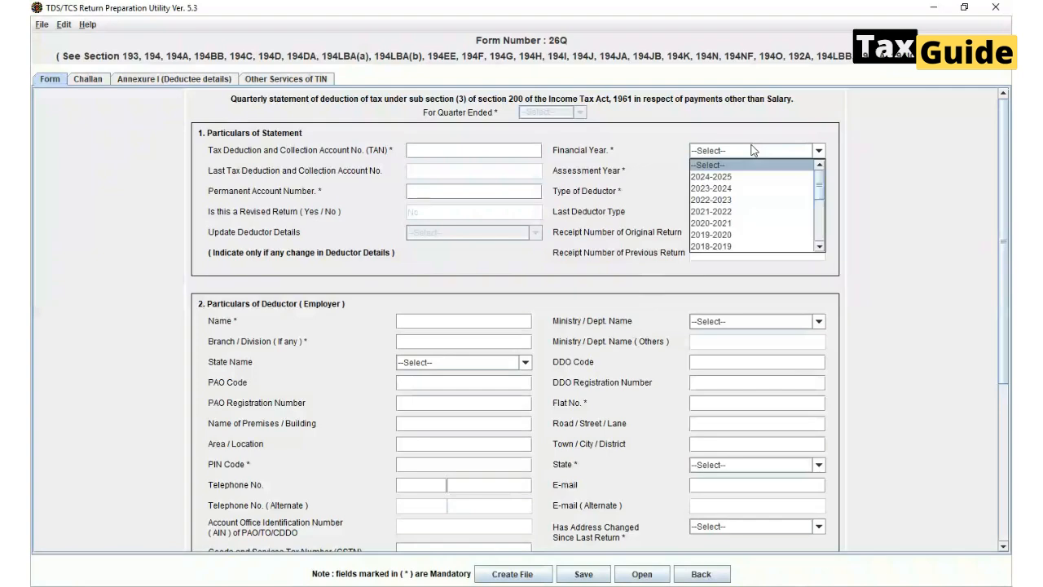
pyautogui.click(711, 176)
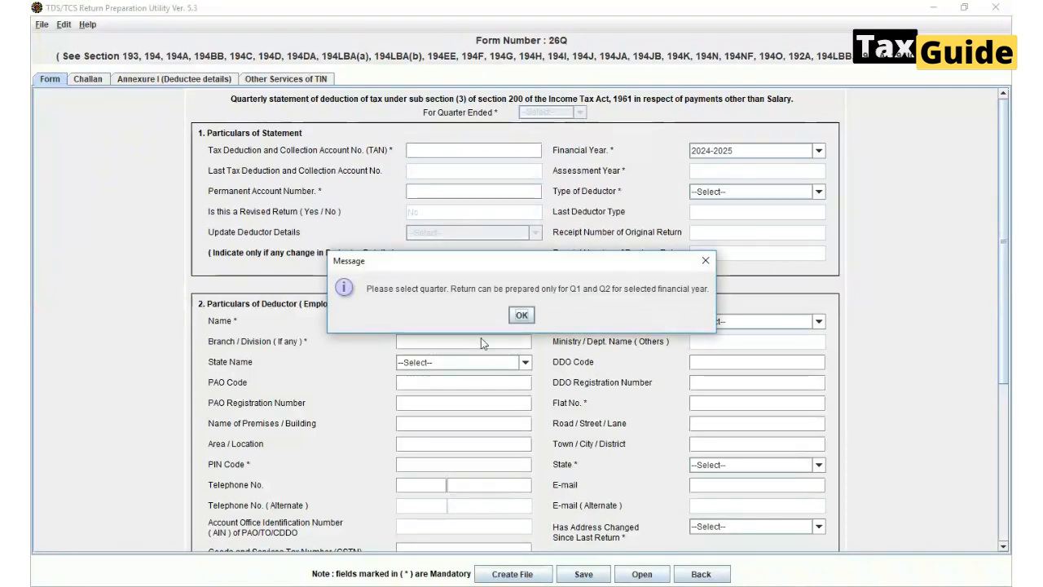
pyautogui.click(521, 314)
pyautogui.click(570, 113)
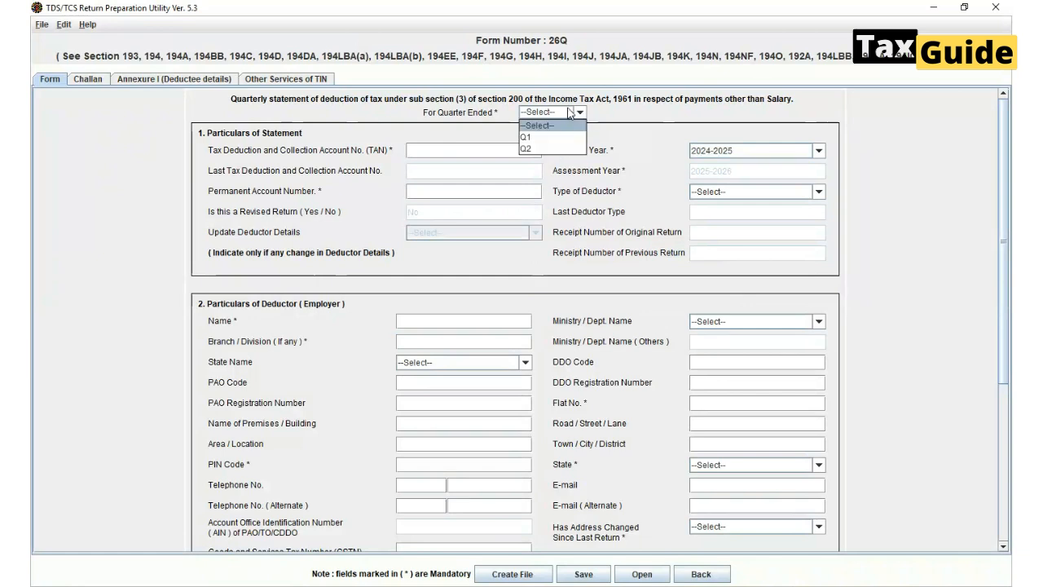
pyautogui.click(542, 149)
# Set the type of deductor to Firm in the particulars of statement
pyautogui.click(755, 192)
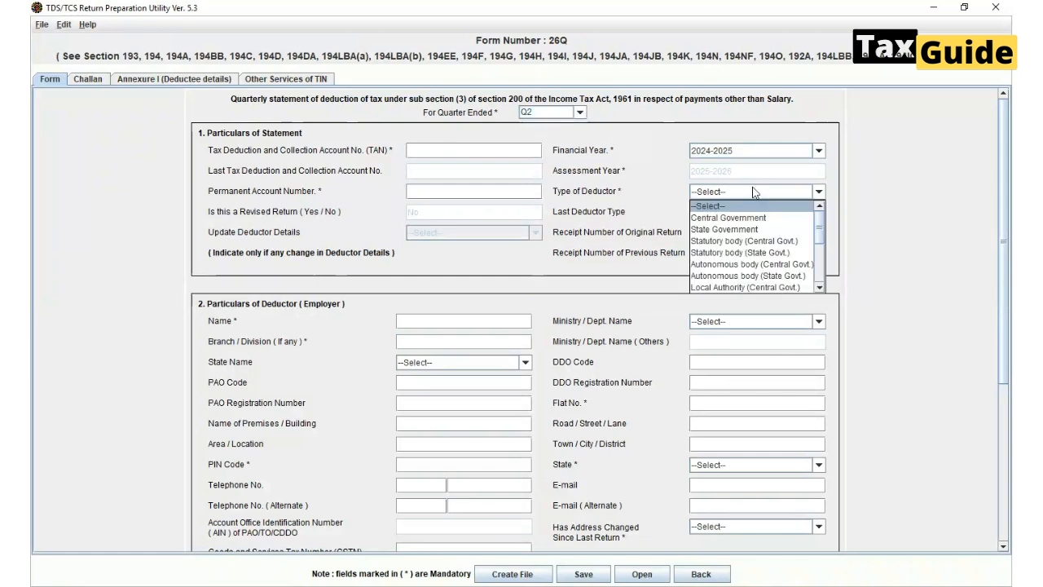
pyautogui.scroll(-5, 744, 234)
pyautogui.click(730, 282)
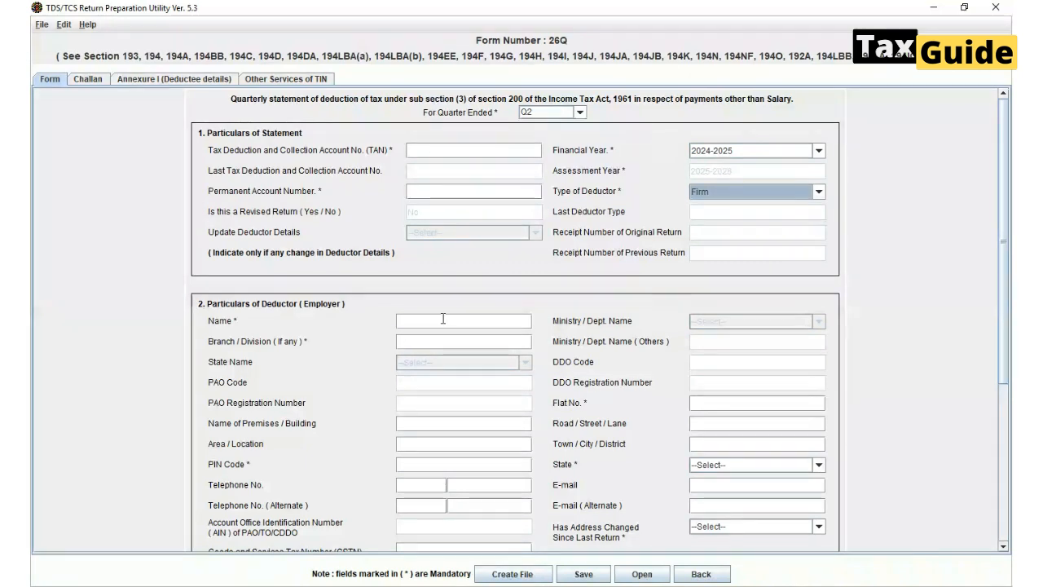
pyautogui.scroll(-1, 616, 453)
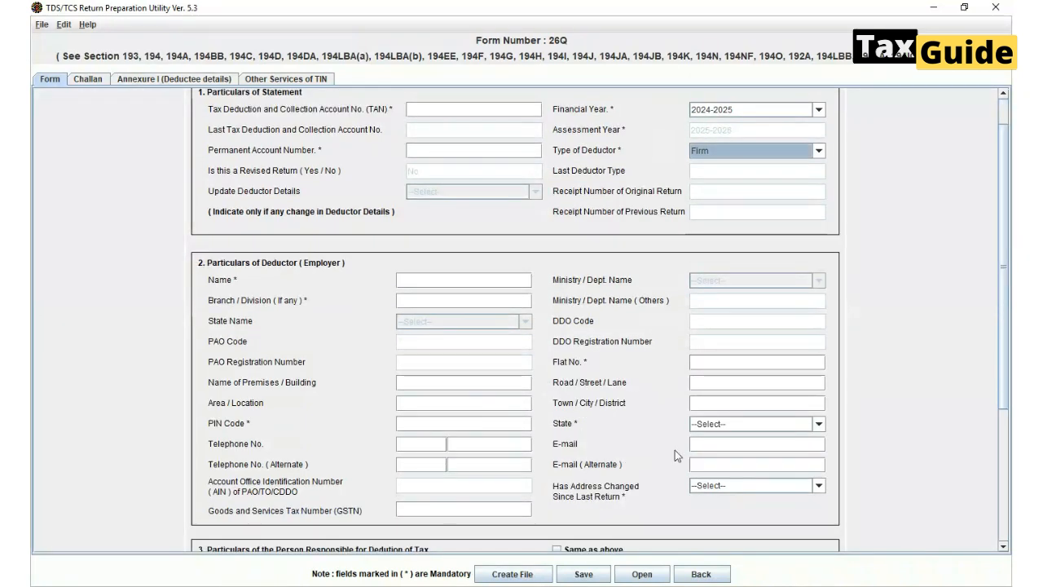
pyautogui.scroll(-5, 675, 450)
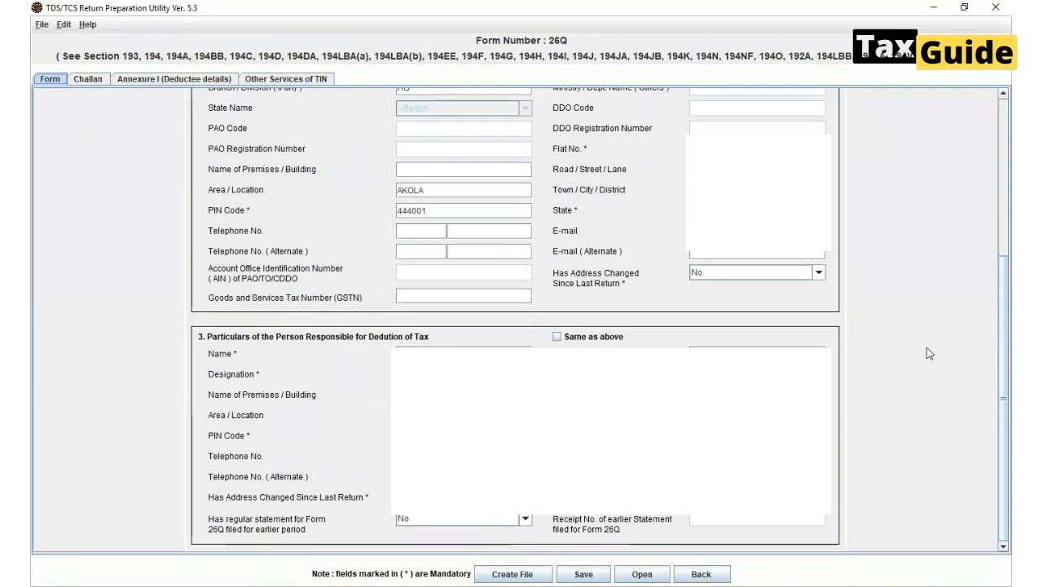
# Add 1 row to the challan details
pyautogui.click(88, 82)
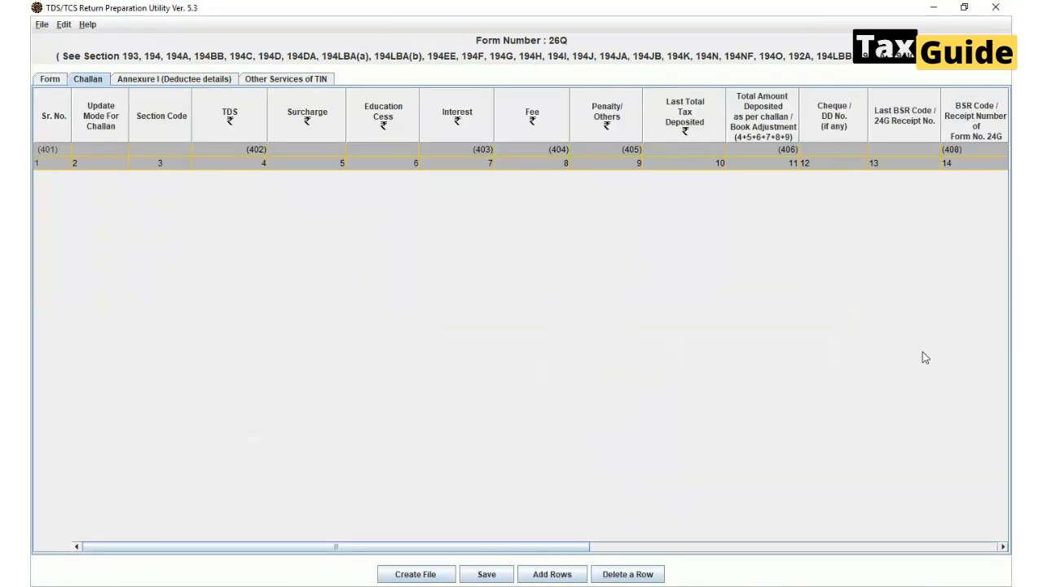
pyautogui.click(538, 575)
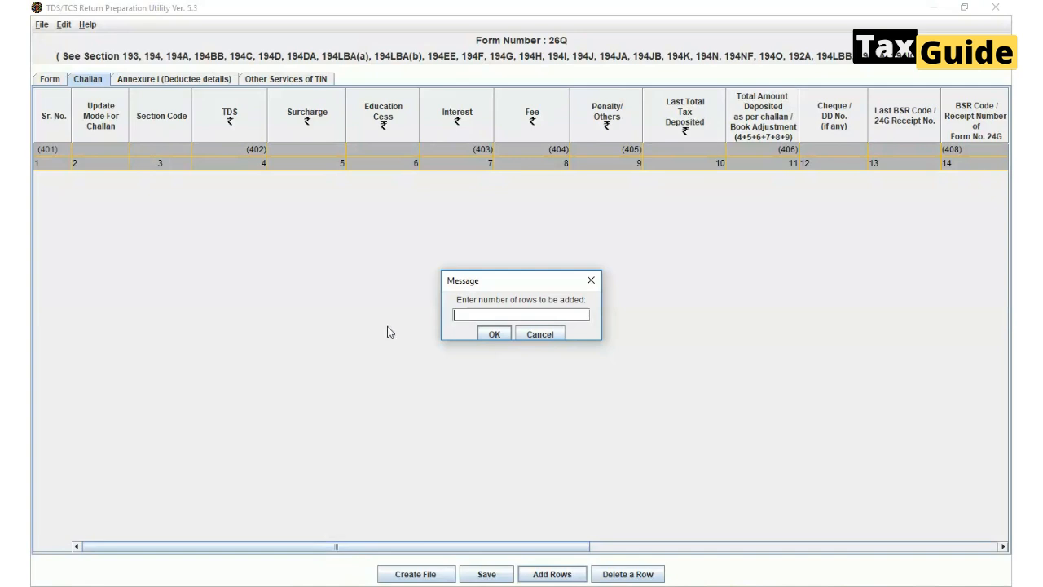
pyautogui.write('1')
pyautogui.click(485, 335)
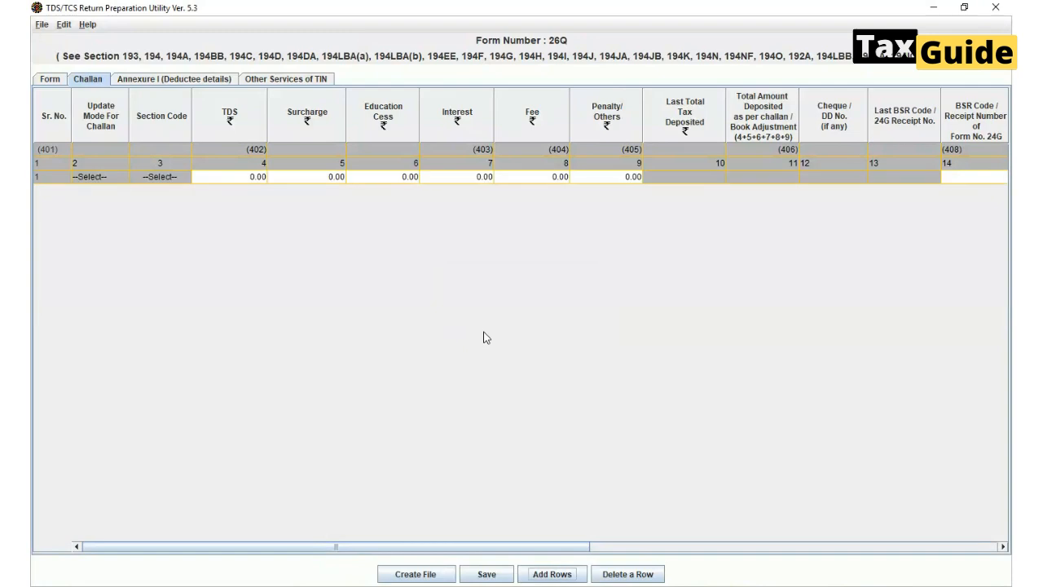
# Examine the columns of the challan row from Education Cess and Interest through to the last fields
pyautogui.click(405, 185)
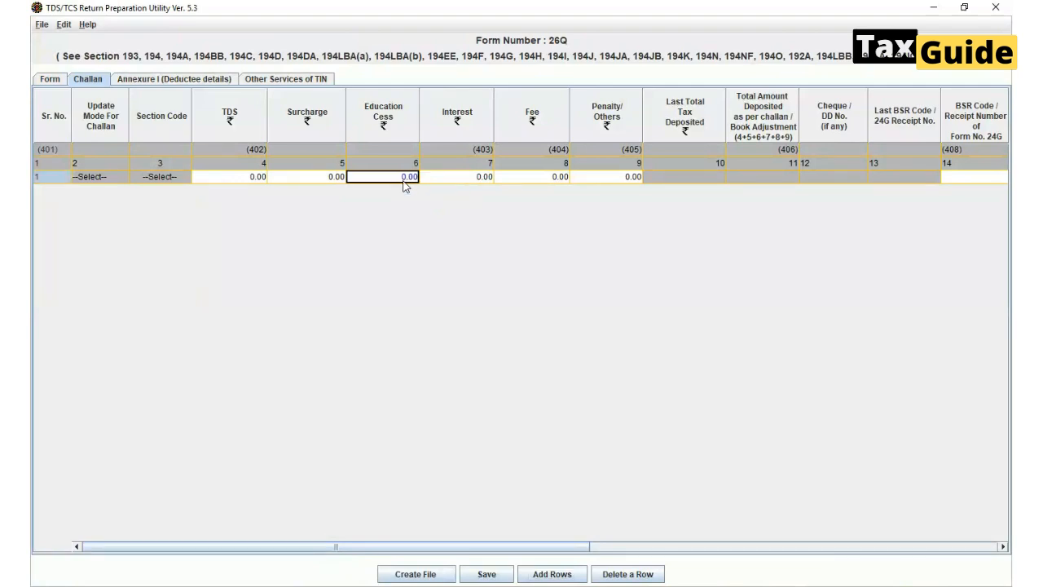
pyautogui.click(463, 184)
pyautogui.press('Right')
pyautogui.press('Right')
pyautogui.press('Right')
pyautogui.press('Right')
pyautogui.press('Right')
pyautogui.press('Right')
pyautogui.press('Right')
pyautogui.press('Right')
pyautogui.press('Right')
pyautogui.press('Right')
pyautogui.press('Right')
pyautogui.press('Right')
pyautogui.press('Right')
pyautogui.press('Right')
pyautogui.press('Right')
pyautogui.press('Right')
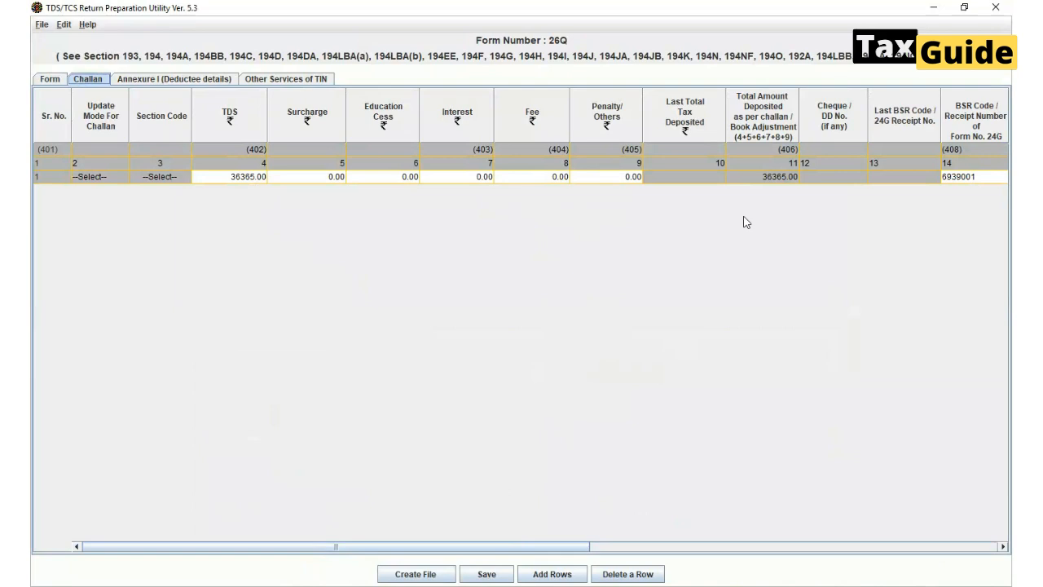
# Insert 13 deductee records for challan number 1 in Annexure I
pyautogui.click(170, 81)
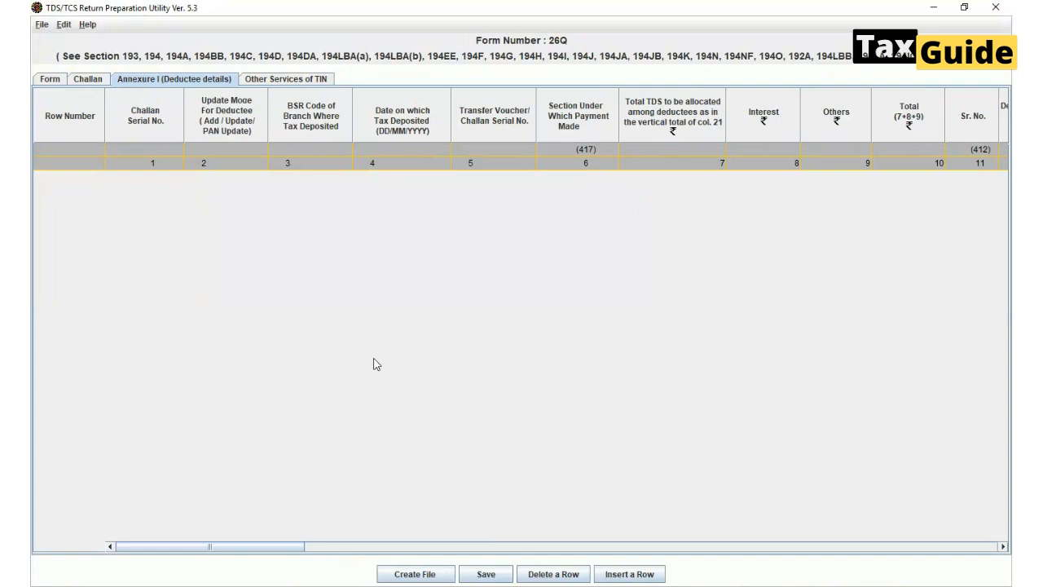
pyautogui.click(623, 574)
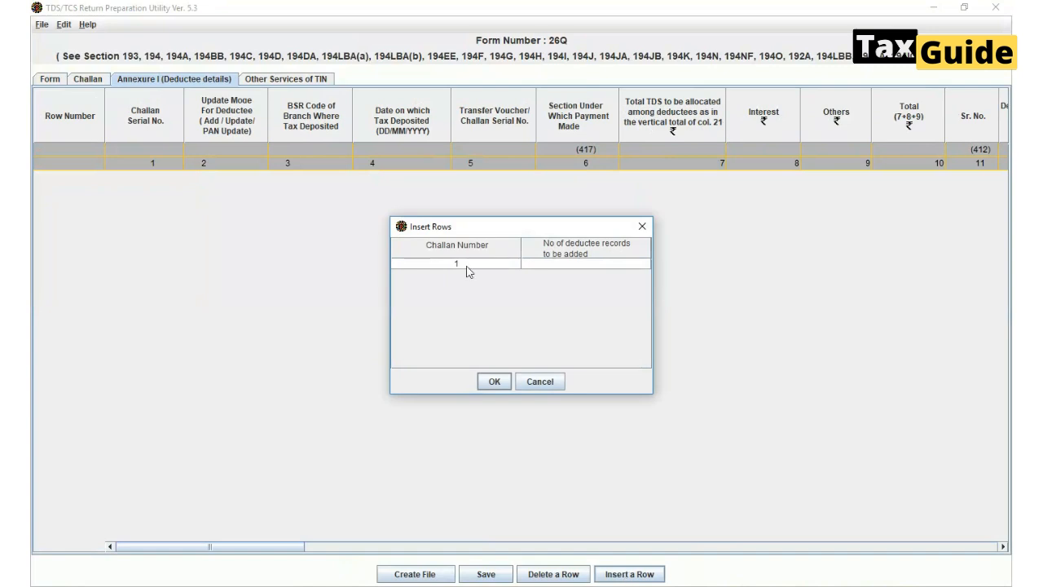
pyautogui.click(557, 272)
pyautogui.write('13')
pyautogui.click(493, 382)
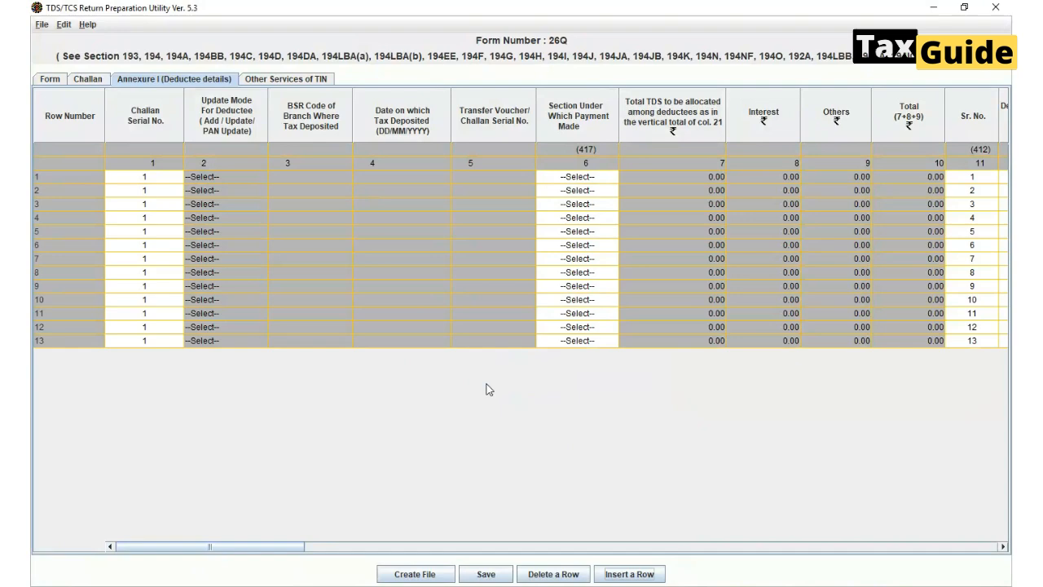
# Set the section under which payment was made to 94A for all 13 deductee rows
pyautogui.click(581, 178)
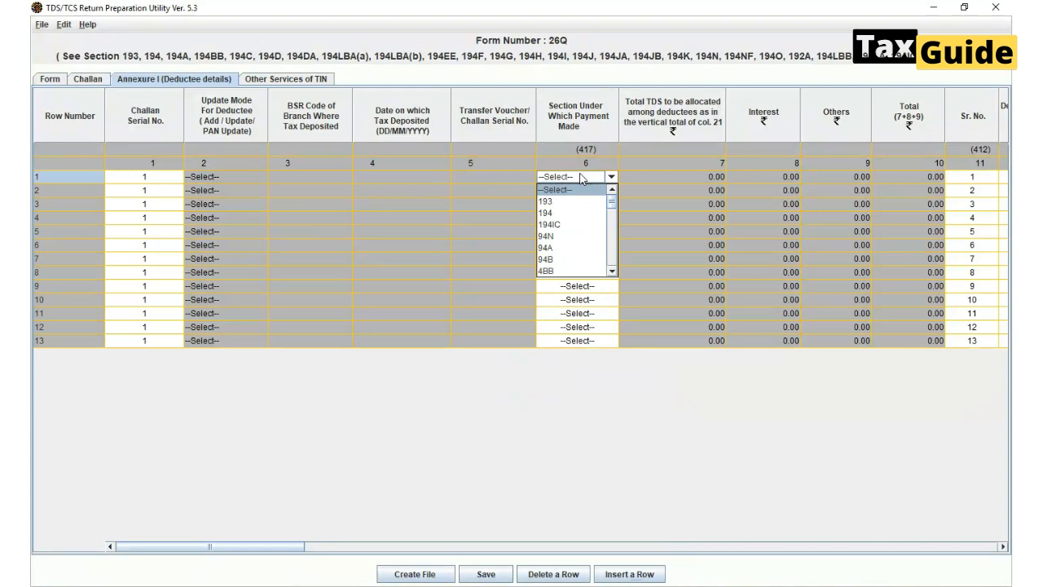
pyautogui.click(562, 248)
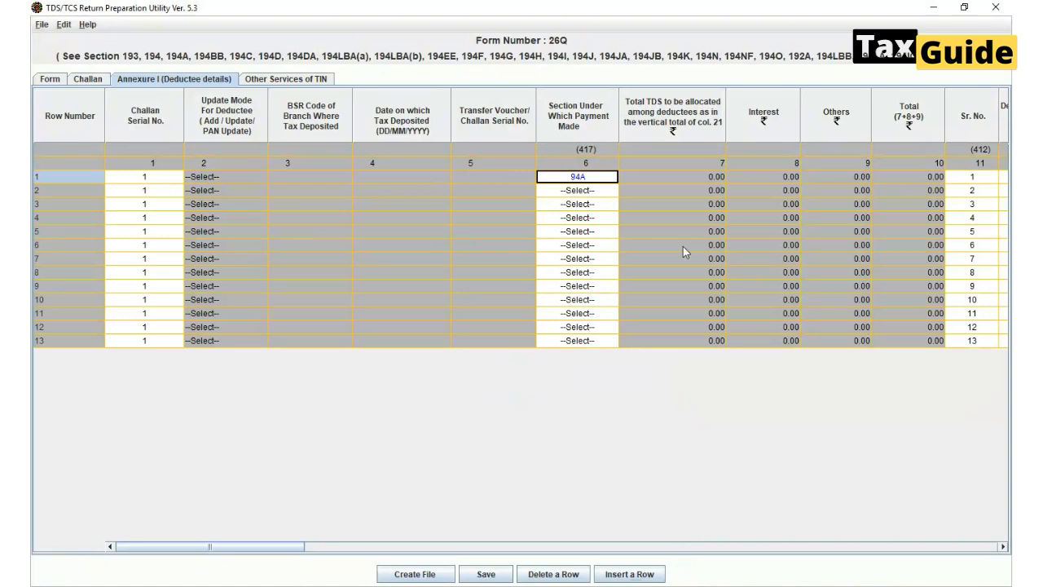
pyautogui.hotkey('ctrl', 'd')
pyautogui.hotkey('ctrl', 'd')
pyautogui.hotkey('ctrl', 'd')
pyautogui.hotkey('ctrl', 'd')
pyautogui.hotkey('ctrl', 'd')
pyautogui.hotkey('ctrl', 'd')
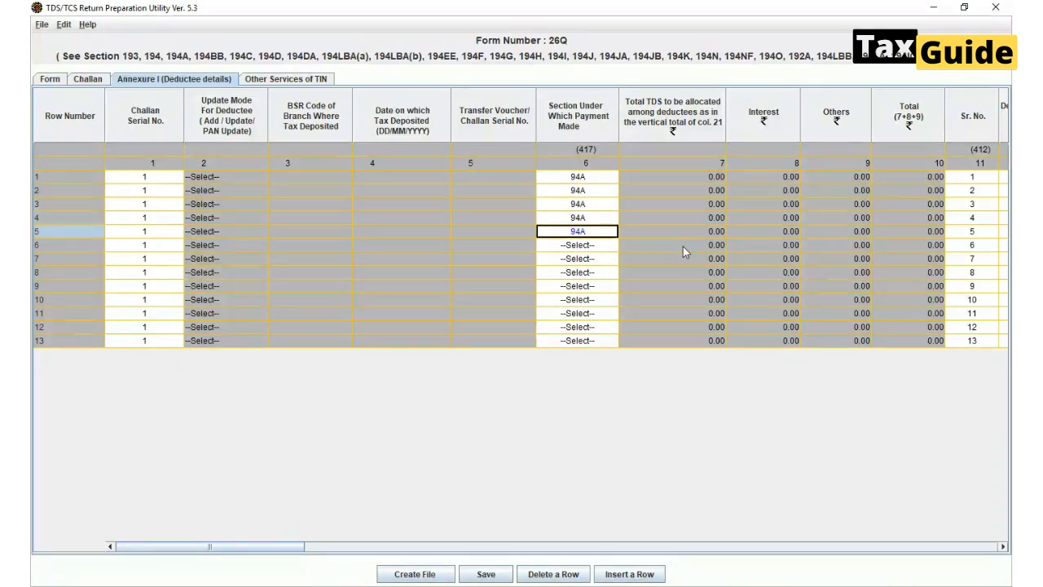
pyautogui.hotkey('ctrl', 'd')
pyautogui.hotkey('ctrl', 'd')
pyautogui.hotkey('ctrl', 'd')
pyautogui.hotkey('ctrl', 'd')
pyautogui.hotkey('ctrl', 'd')
pyautogui.hotkey('ctrl', 'd')
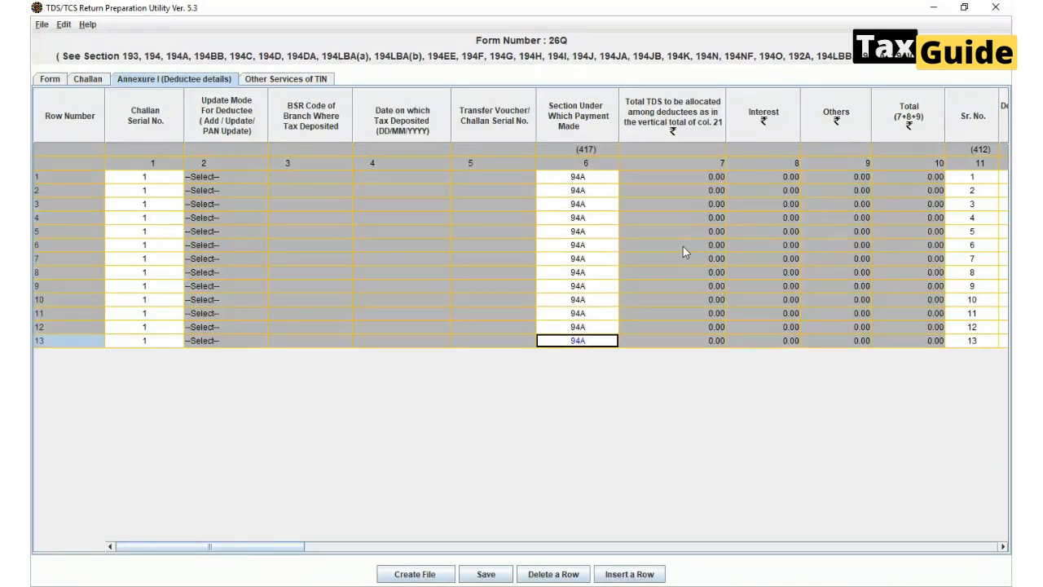
# Look across the Annexure I deductee columns from the payment section through Total Tax Deposited
pyautogui.press('Up')
pyautogui.press('Up')
pyautogui.press('Up')
pyautogui.press('Up')
pyautogui.press('Up')
pyautogui.press('Up')
pyautogui.press('Up')
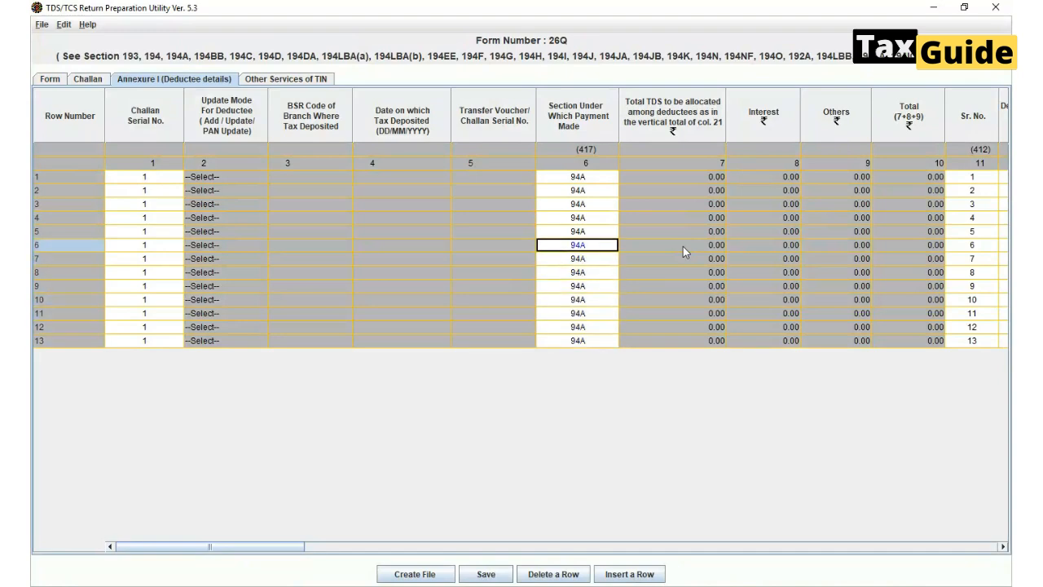
pyautogui.press('Right')
pyautogui.press('Right')
pyautogui.press('Right')
pyautogui.press('Right')
pyautogui.press('Right')
pyautogui.press('Right')
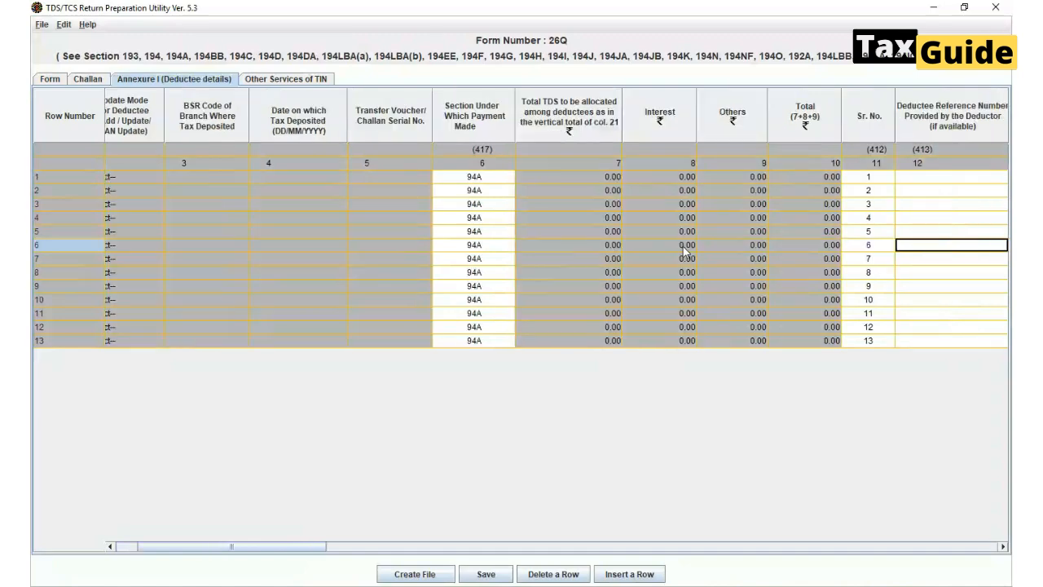
pyautogui.press('Right')
pyautogui.press('Right')
pyautogui.press('Right')
pyautogui.press('Right')
pyautogui.press('Right')
pyautogui.press('Right')
pyautogui.press('Right')
pyautogui.press('Right')
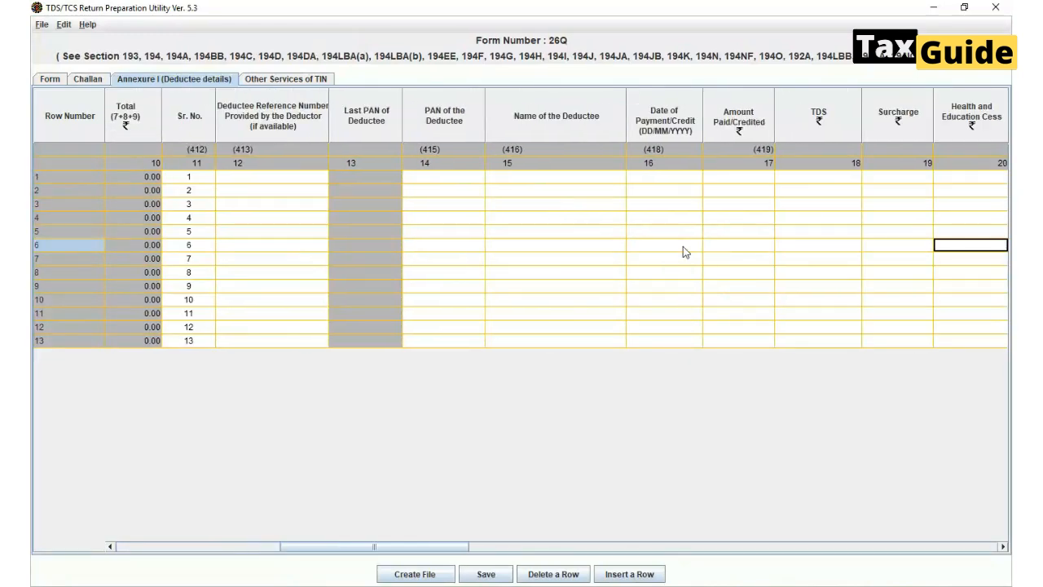
pyautogui.press('Right')
pyautogui.press('Right')
pyautogui.press('Right')
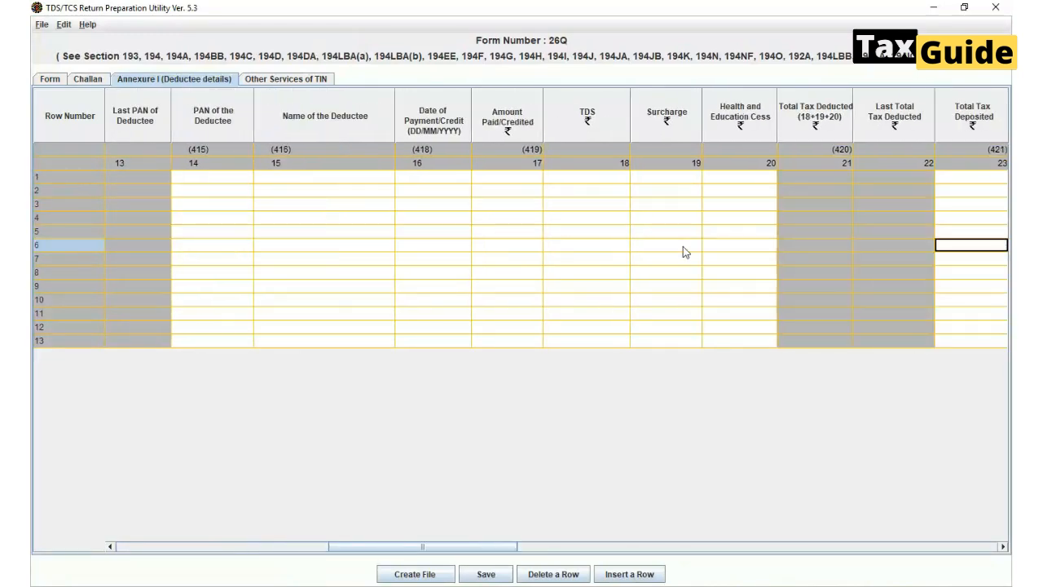
# Return to the PAN of the Deductee column in the first deductee row and look over its first entries
pyautogui.press('Left')
pyautogui.press('Left')
pyautogui.press('Left')
pyautogui.press('Left')
pyautogui.press('Left')
pyautogui.press('Left')
pyautogui.press('Left')
pyautogui.press('Left')
pyautogui.press('Left')
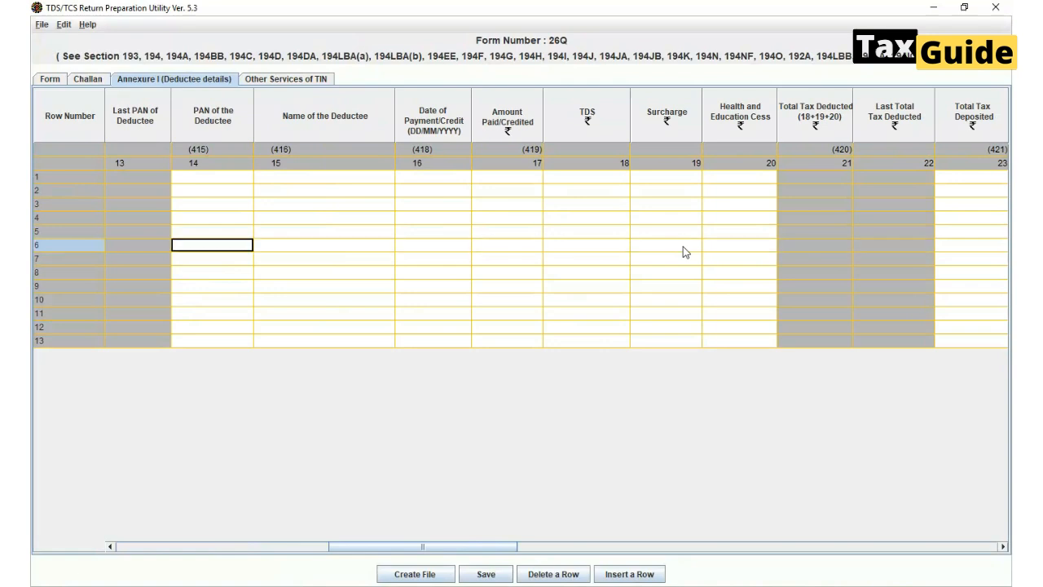
pyautogui.press('Up')
pyautogui.press('Up')
pyautogui.press('Up')
pyautogui.press('Up')
pyautogui.press('Up')
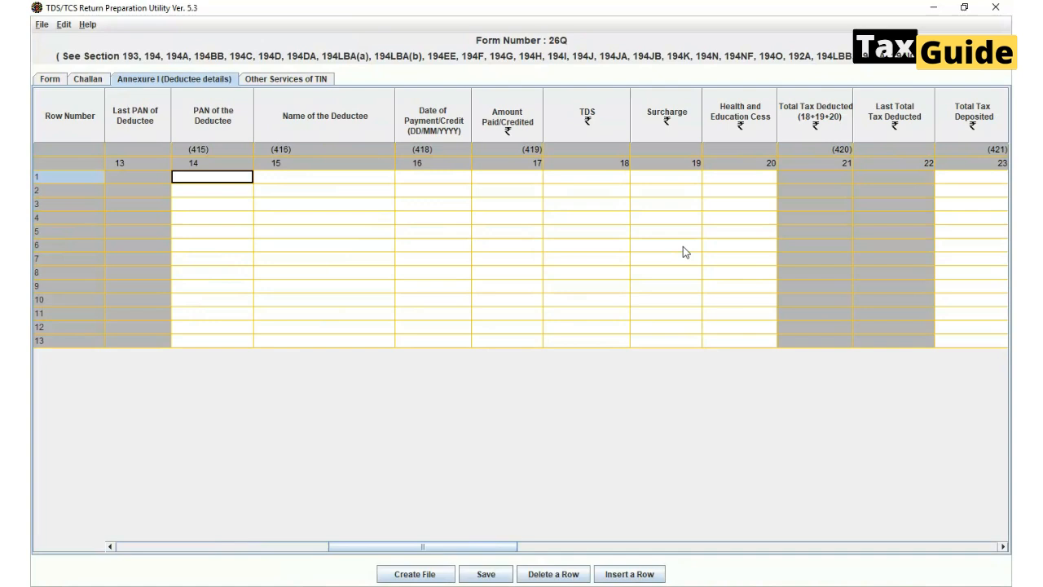
pyautogui.press('Down')
pyautogui.press('Up')
pyautogui.press('Down')
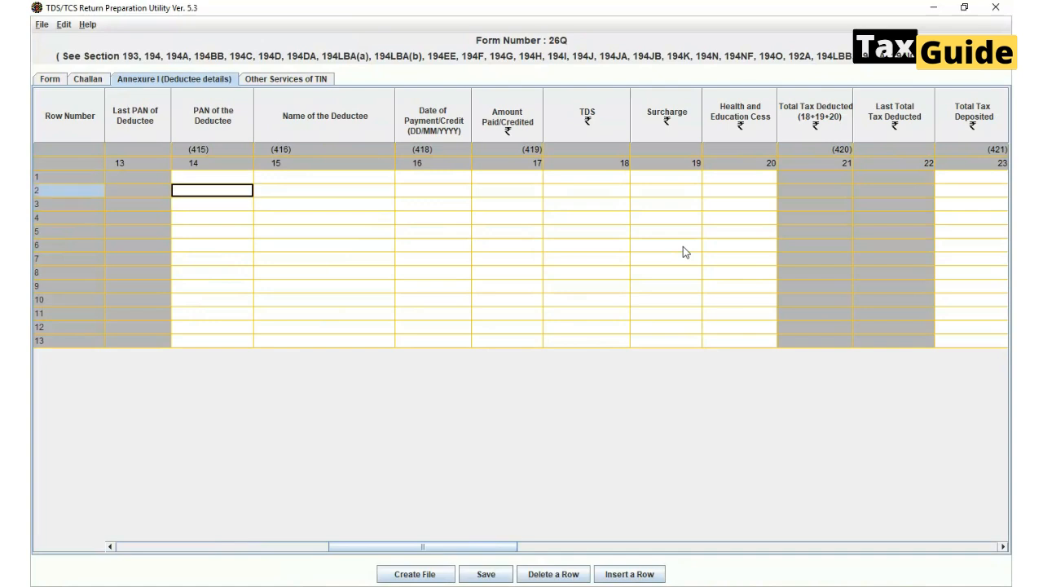
pyautogui.press('Up')
# Look across the first deductee row from Name of the Deductee through Date of Deduction
pyautogui.press('Right')
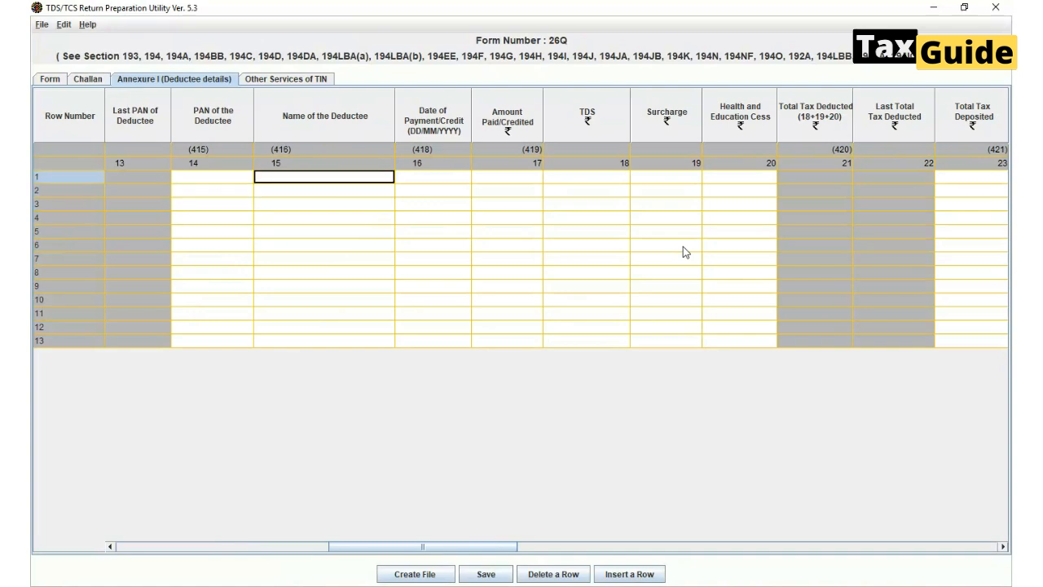
pyautogui.press('Right')
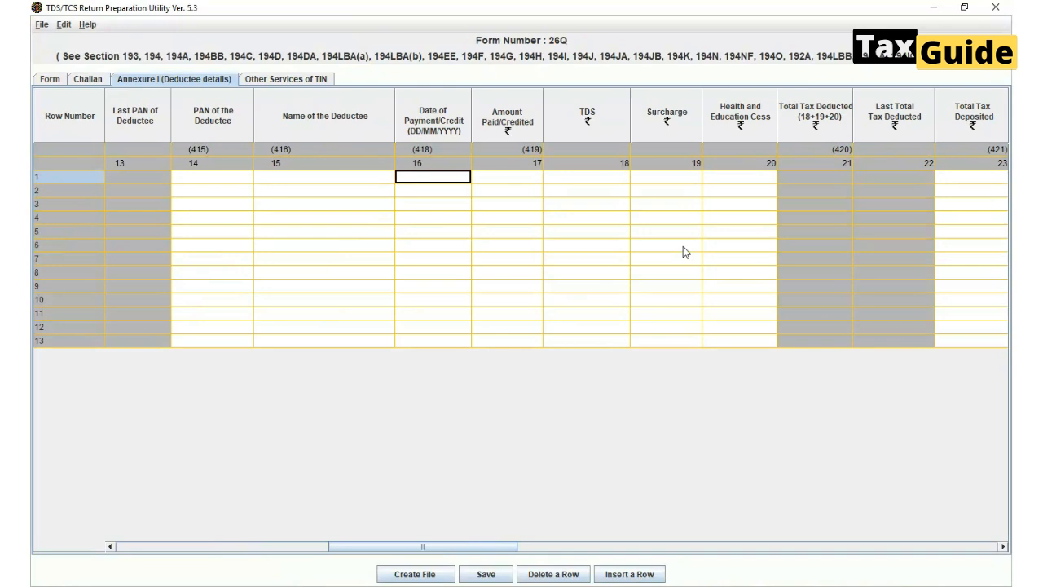
pyautogui.press('Right')
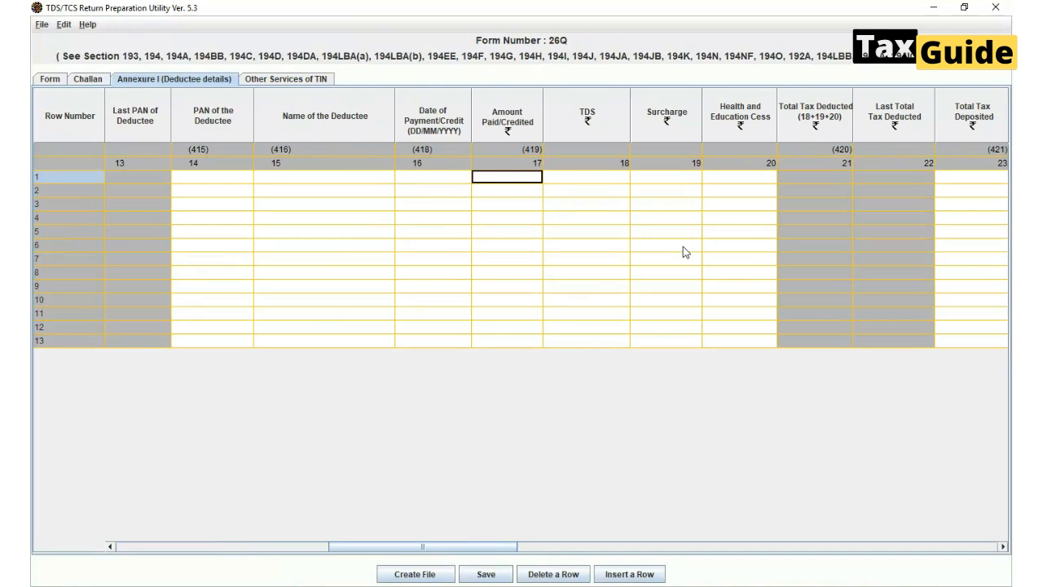
pyautogui.press('Right')
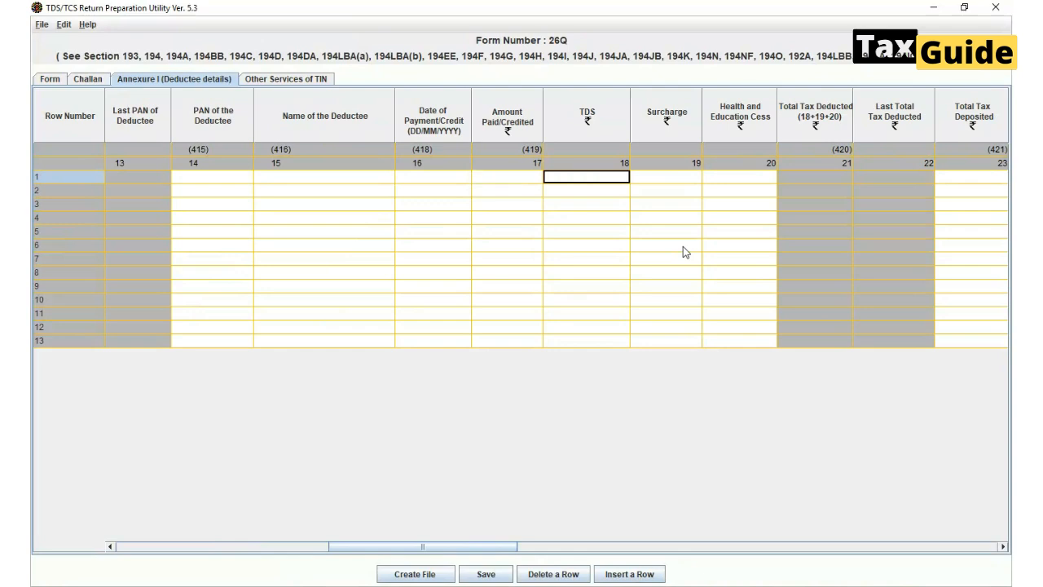
pyautogui.press('Down')
pyautogui.press('Down')
pyautogui.press('Up')
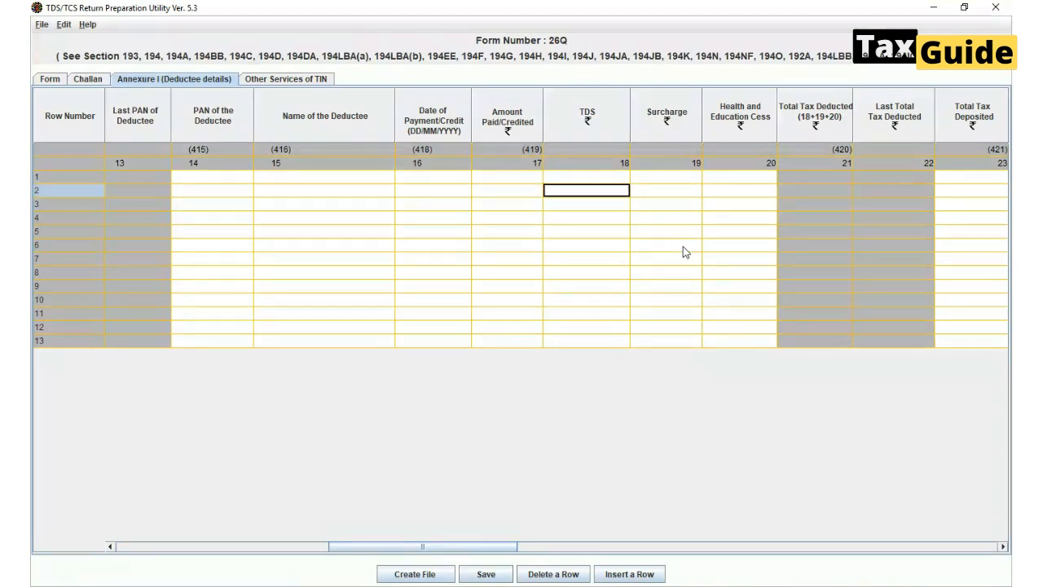
pyautogui.press('Up')
pyautogui.press('Right')
pyautogui.press('Right')
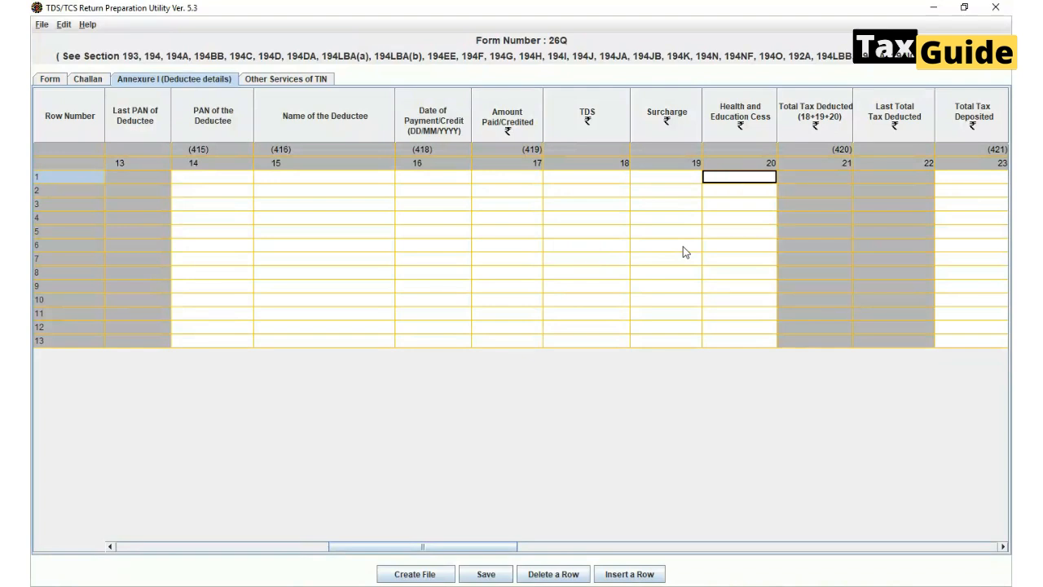
pyautogui.press('Right')
pyautogui.press('Right')
pyautogui.press('Right')
pyautogui.press('Right')
pyautogui.press('Right')
pyautogui.press('Left')
pyautogui.press('Left')
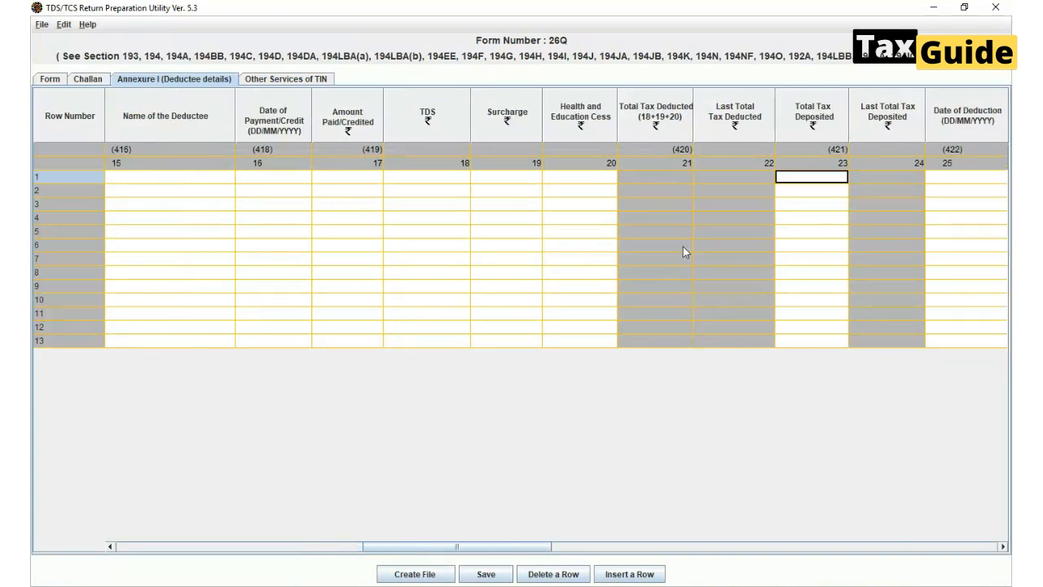
# Paste the prepared deductee details into the 13 Annexure I rows, filling PAN, name, payment date, amount, tax, remarks and deductee code
pyautogui.press('Left')
pyautogui.press('Left')
pyautogui.press('Left')
pyautogui.press('Left')
pyautogui.press('Left')
pyautogui.press('Left')
pyautogui.press('Left')
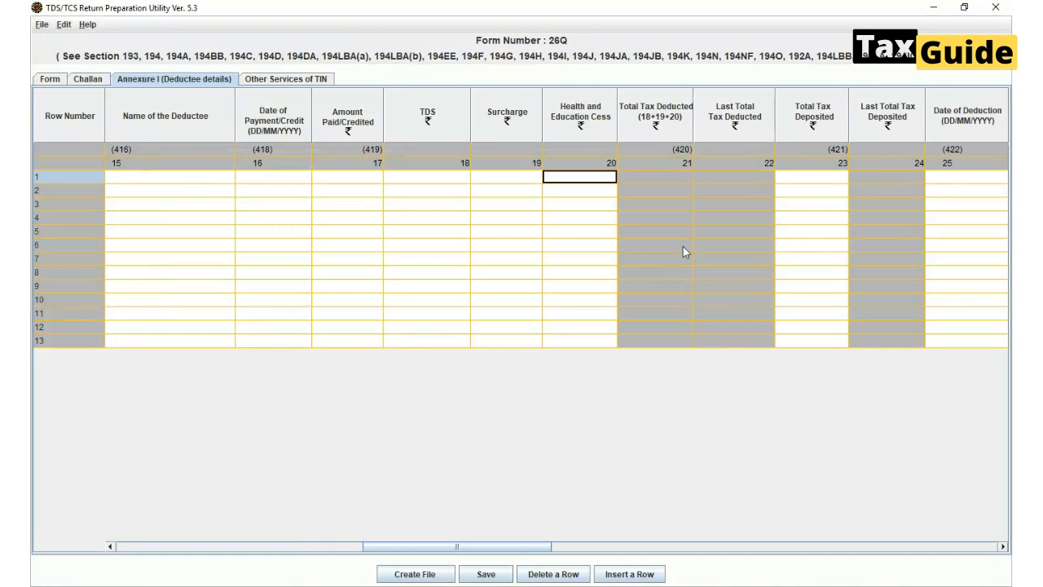
pyautogui.press('Left')
pyautogui.press('Left')
pyautogui.press('Left')
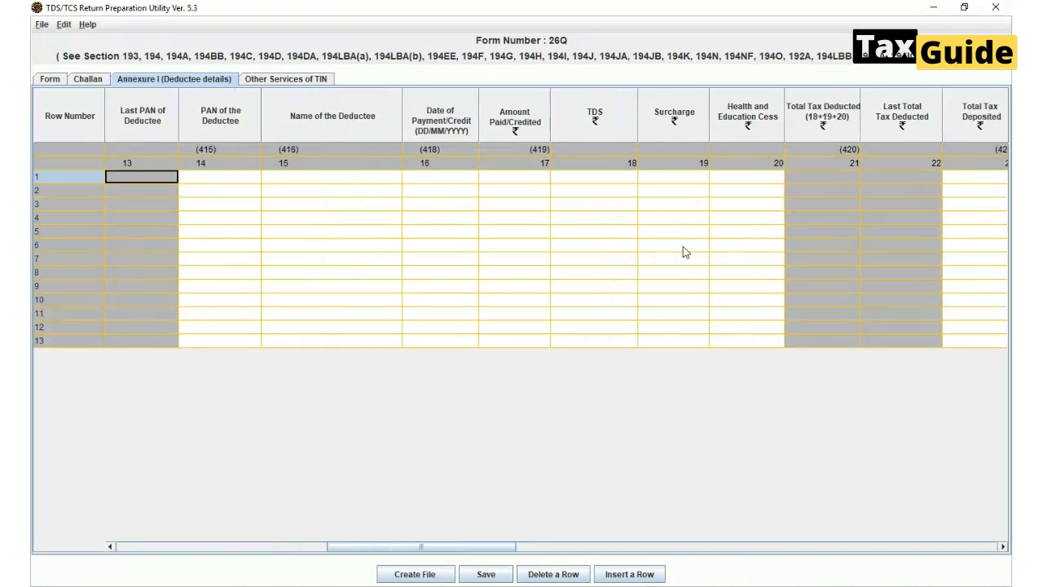
pyautogui.hotkey('ctrl', 'v')
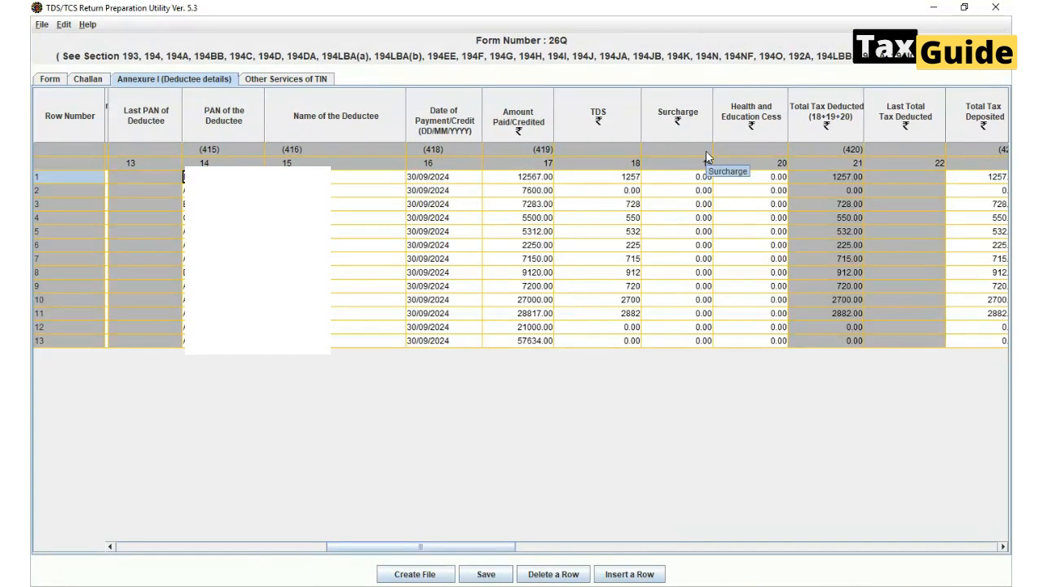
# Check the pasted deductee entries from the PAN column through Amount Paid/Credited, TDS and Health and Education Cess
pyautogui.press('Down')
pyautogui.press('Down')
pyautogui.press('Up')
pyautogui.press('Up')
pyautogui.press('Right')
pyautogui.press('Right')
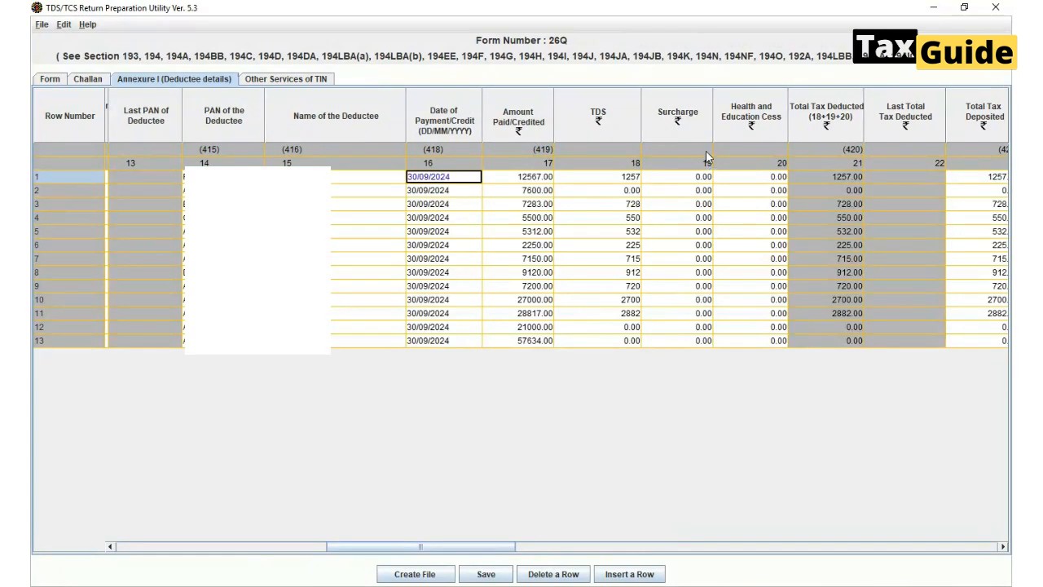
pyautogui.press('Right')
pyautogui.press('Down')
pyautogui.press('Down')
pyautogui.press('Down')
pyautogui.press('Down')
pyautogui.press('Down')
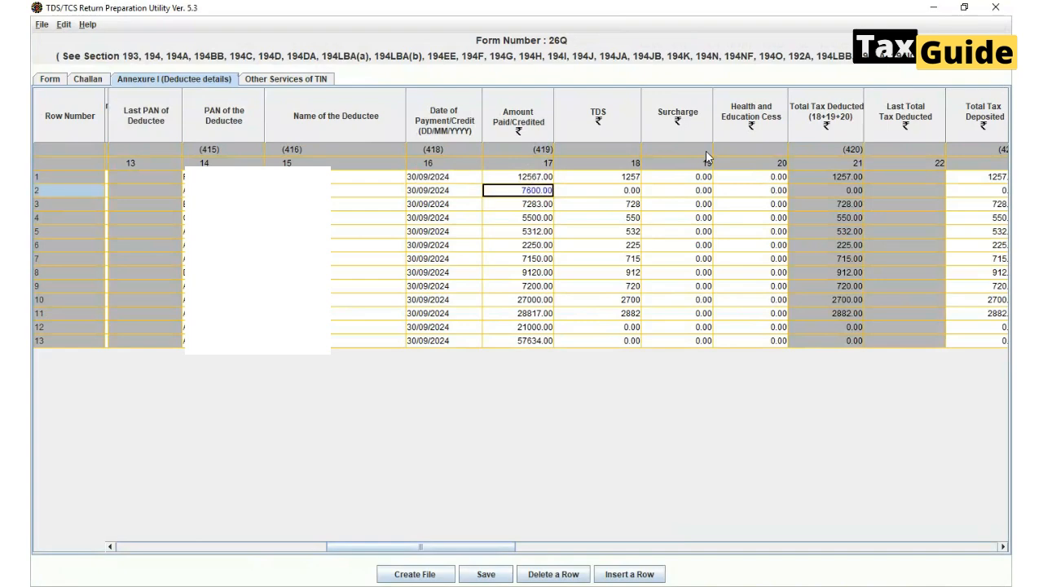
pyautogui.press('Up')
pyautogui.press('Up')
pyautogui.press('Up')
pyautogui.press('Right')
pyautogui.press('Right')
pyautogui.press('Right')
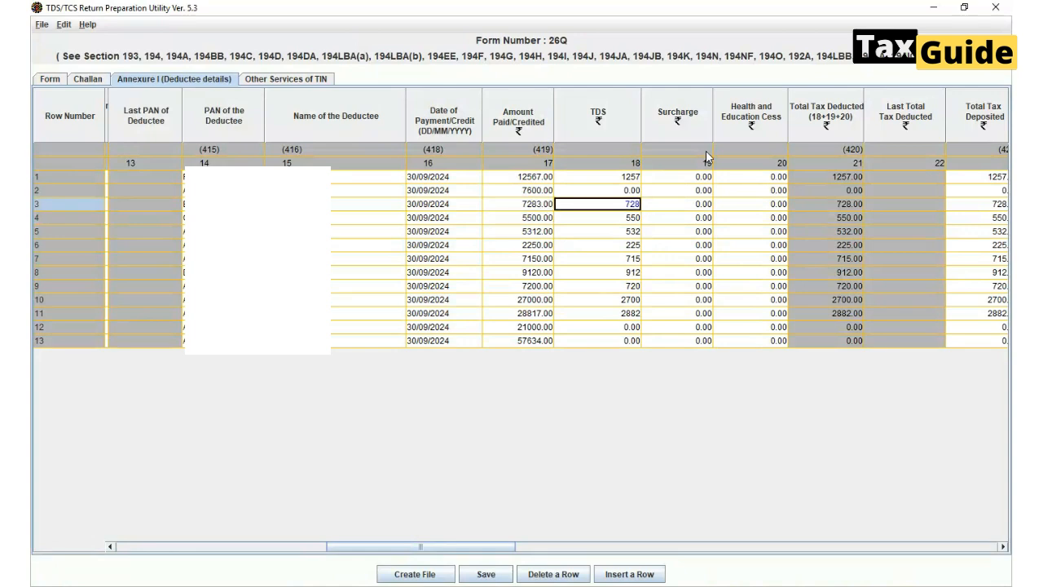
pyautogui.press('Down')
pyautogui.press('Down')
pyautogui.press('Down')
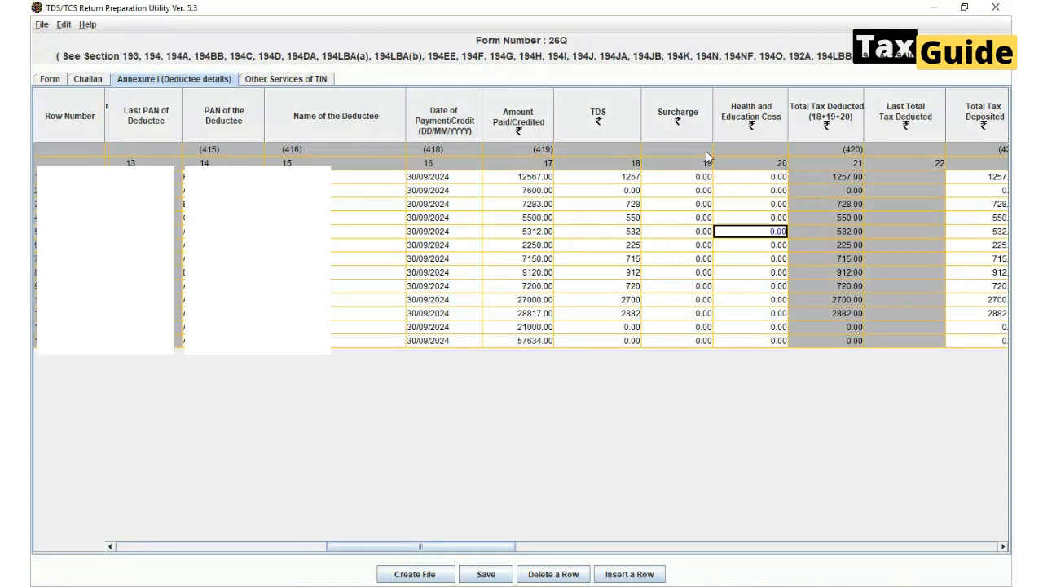
# Review the Total Tax Deducted, Total Tax Deposited and Date of Deduction columns of the pasted rows
pyautogui.press('Right')
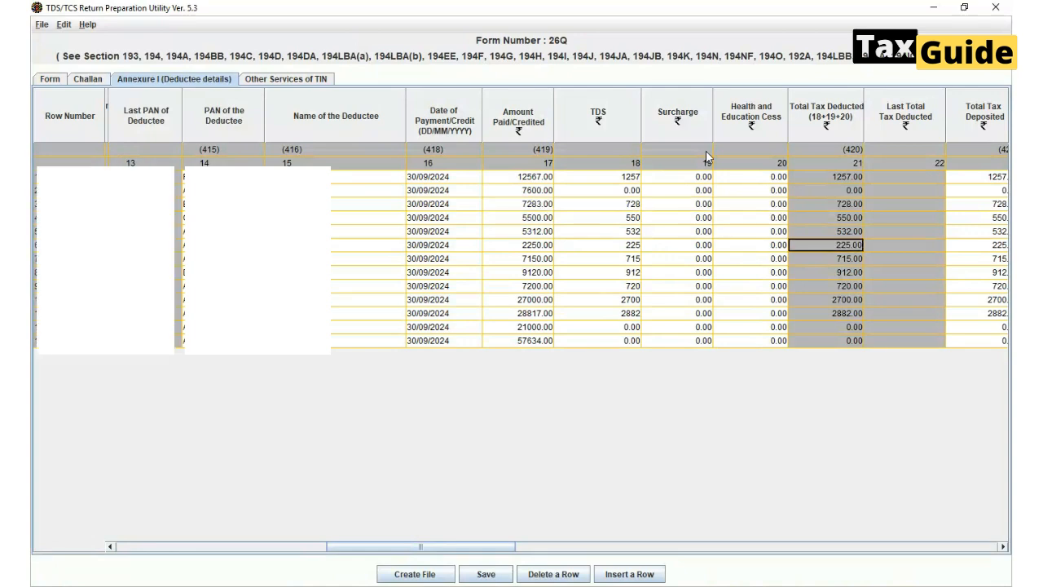
pyautogui.press('Right')
pyautogui.press('Right')
pyautogui.press('Right')
pyautogui.press('Right')
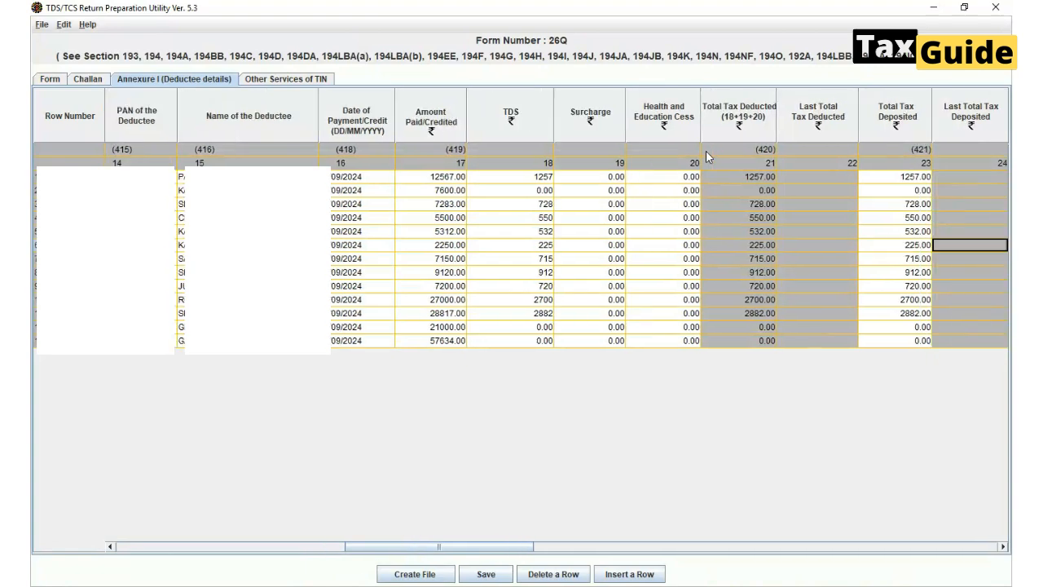
pyautogui.press('Right')
pyautogui.press('Left')
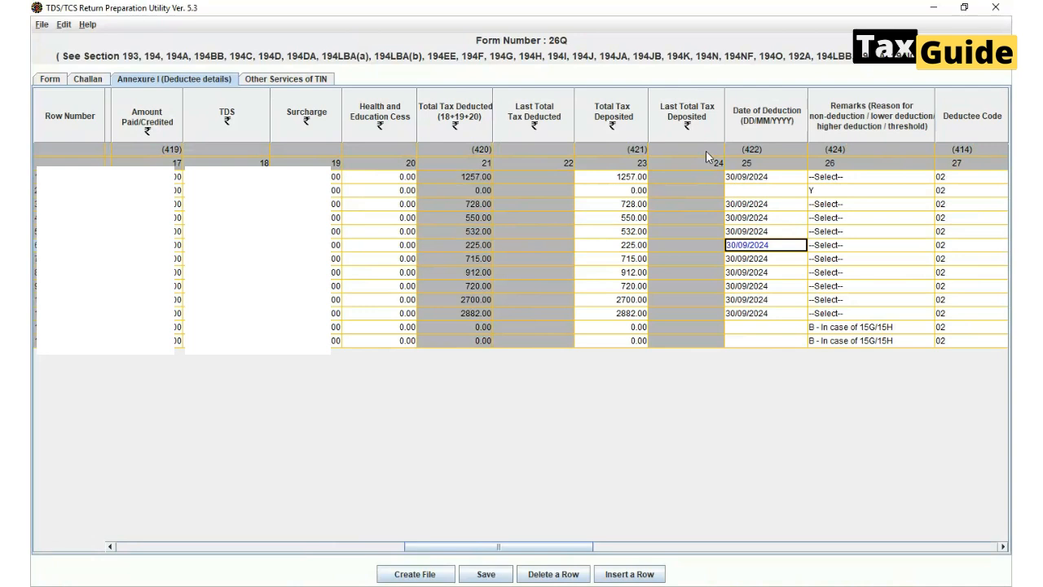
pyautogui.press('Up')
pyautogui.press('Up')
pyautogui.press('Up')
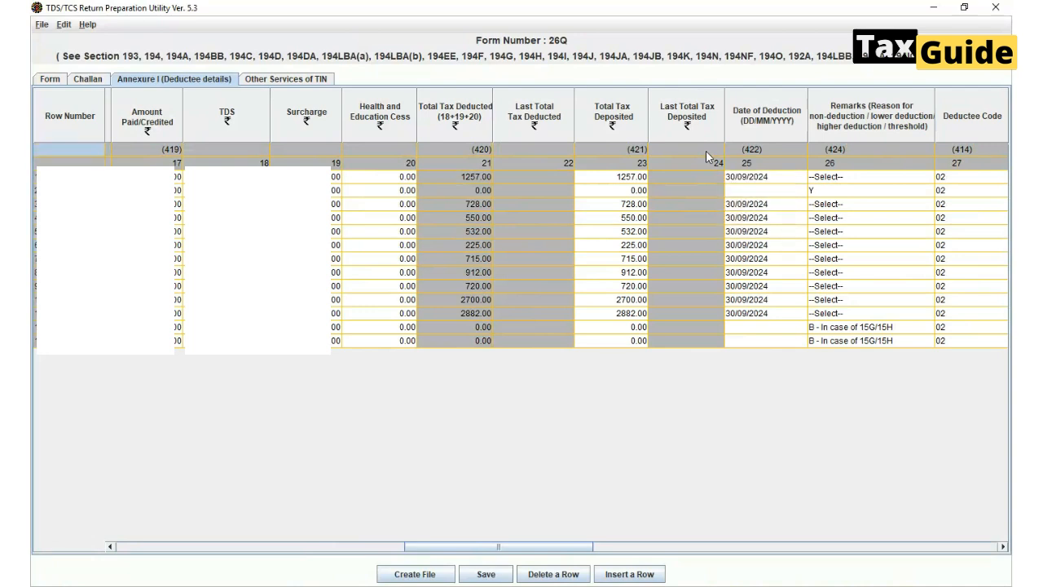
# Set the Amount Paid/Credited in the second deductee row to 1800
pyautogui.moveTo(559, 546); pyautogui.dragTo(528, 536)
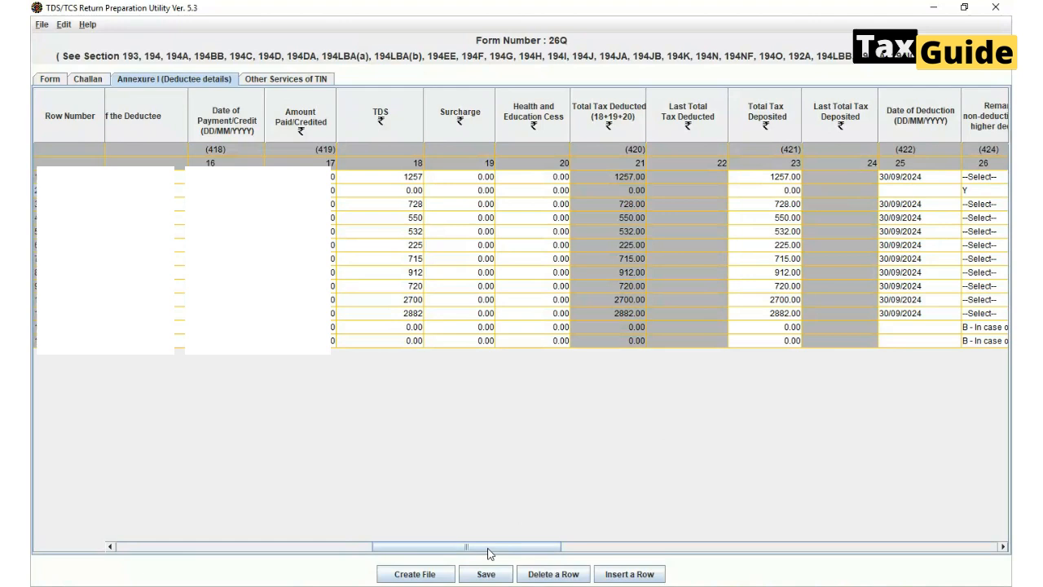
pyautogui.moveTo(488, 550); pyautogui.dragTo(475, 557)
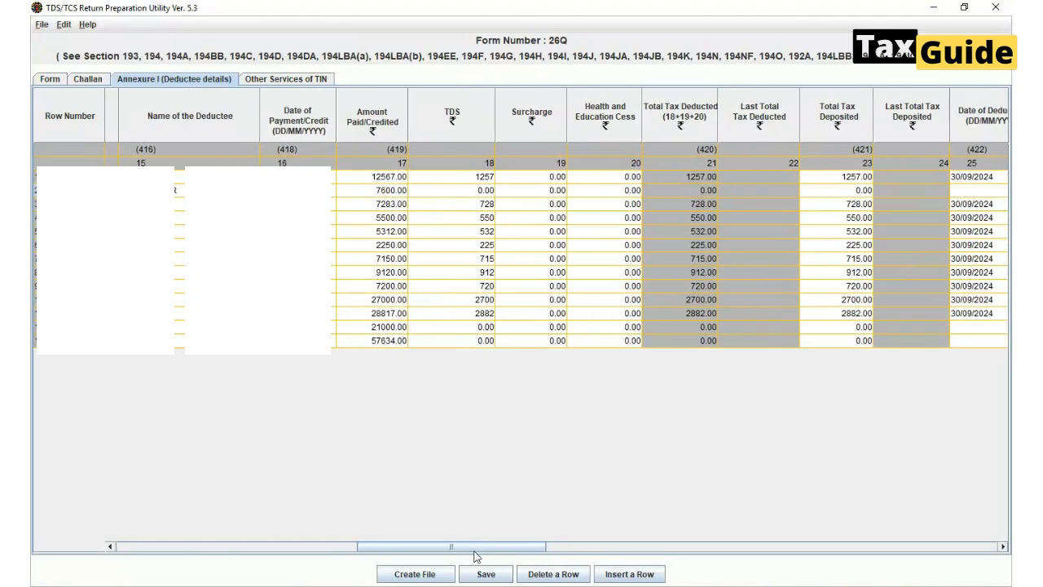
pyautogui.click(412, 194)
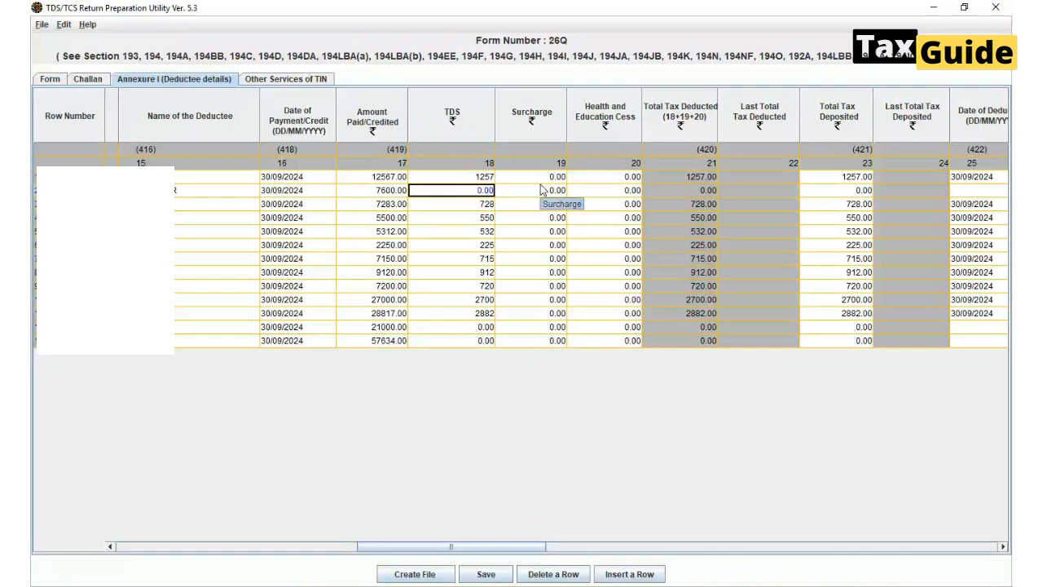
pyautogui.press('Left')
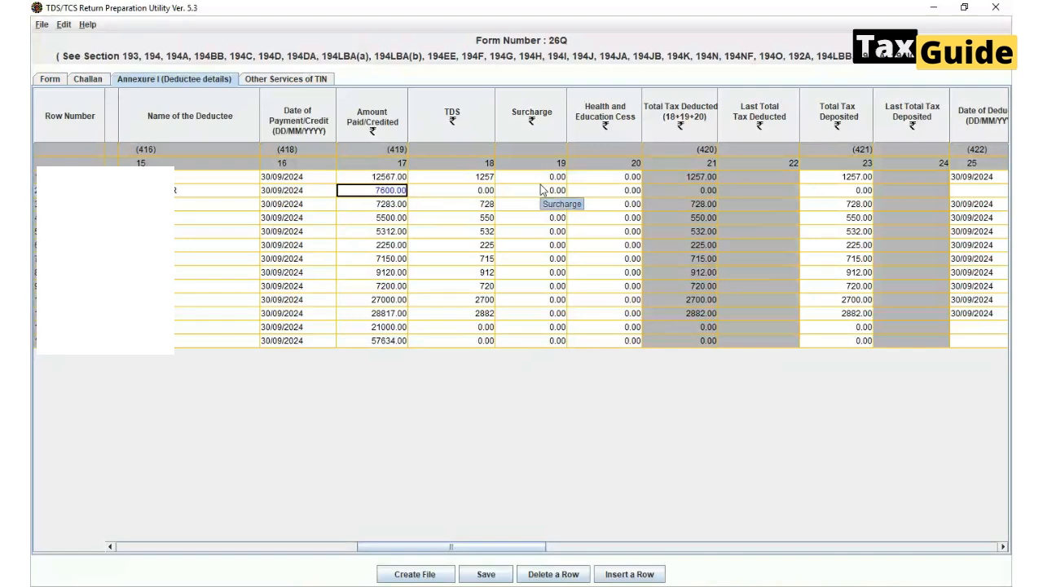
pyautogui.press('Right')
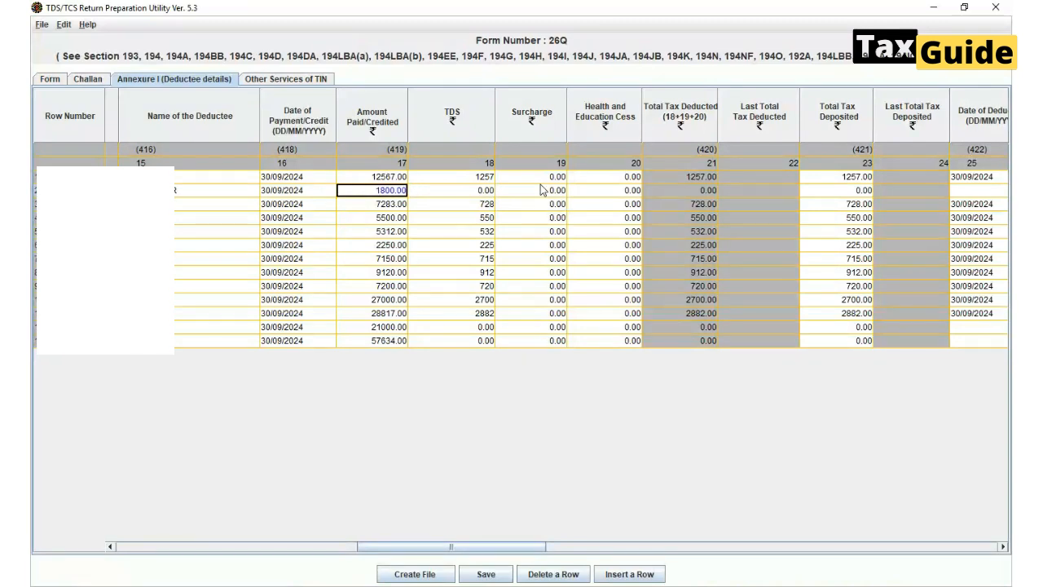
pyautogui.press('Right')
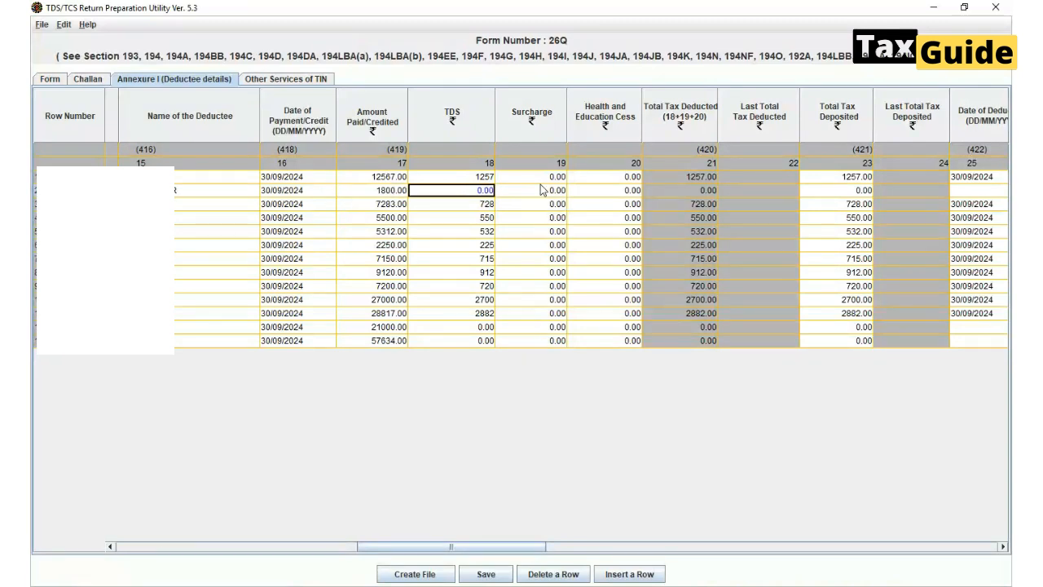
pyautogui.press('Left')
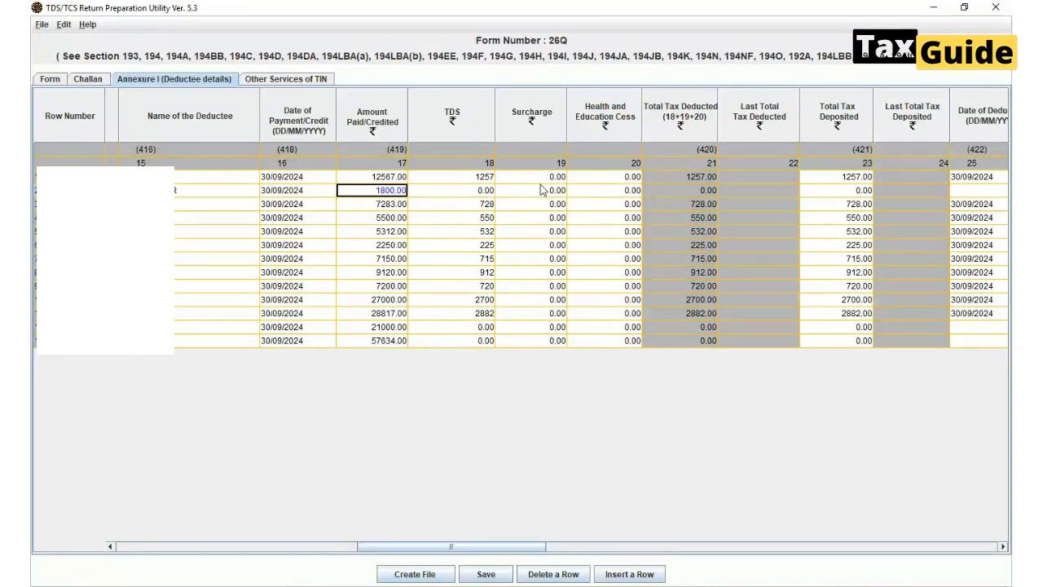
pyautogui.press('Right')
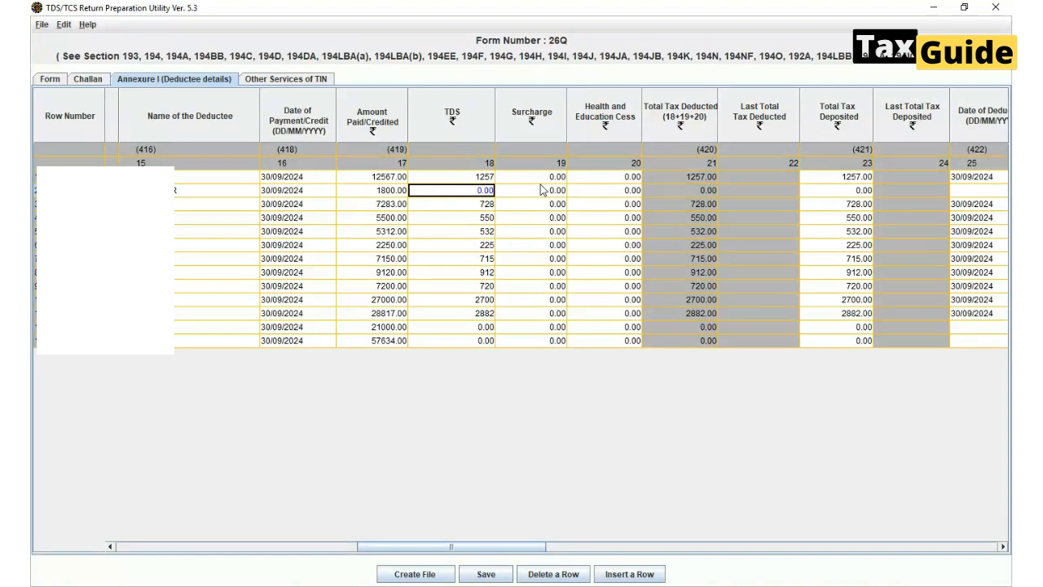
pyautogui.press('Left')
# Examine the second deductee row from TDS through Date of Deduction and the Remarks reason for non-deduction
pyautogui.press('Right')
pyautogui.press('Right')
pyautogui.press('Right')
pyautogui.press('Right')
pyautogui.press('Right')
pyautogui.press('Right')
pyautogui.press('Right')
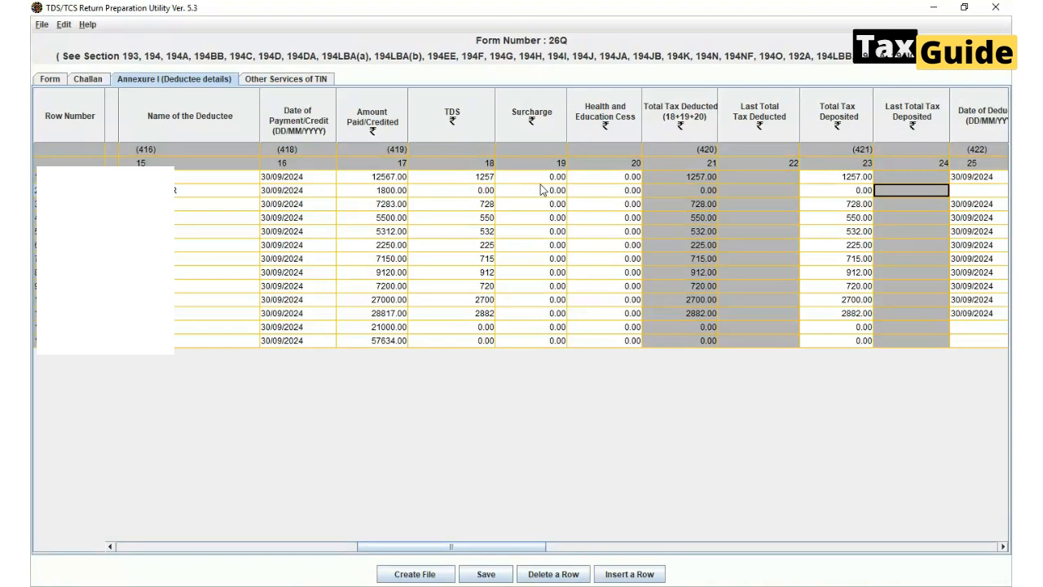
pyautogui.press('Right')
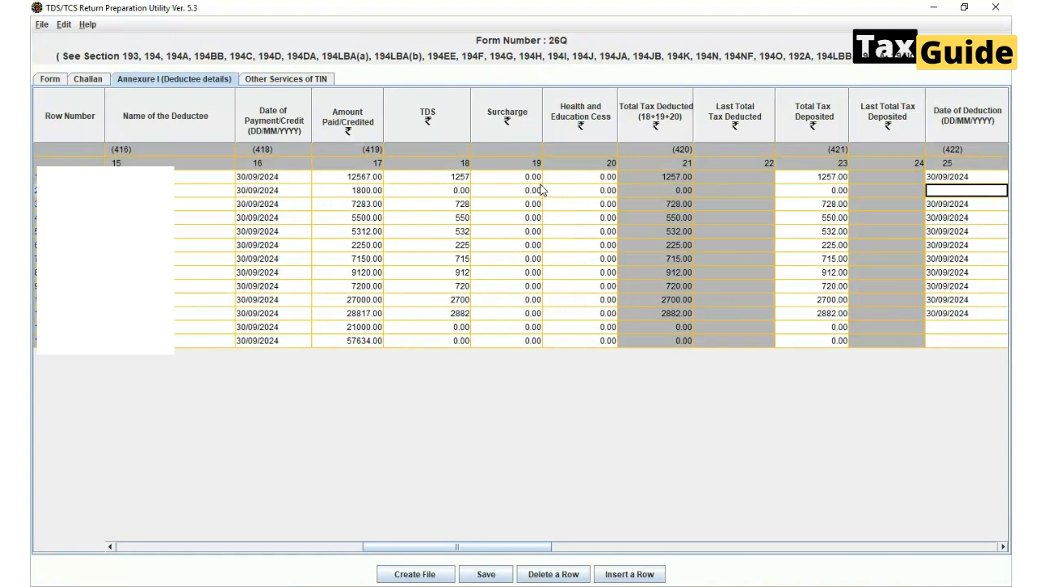
pyautogui.press('Right')
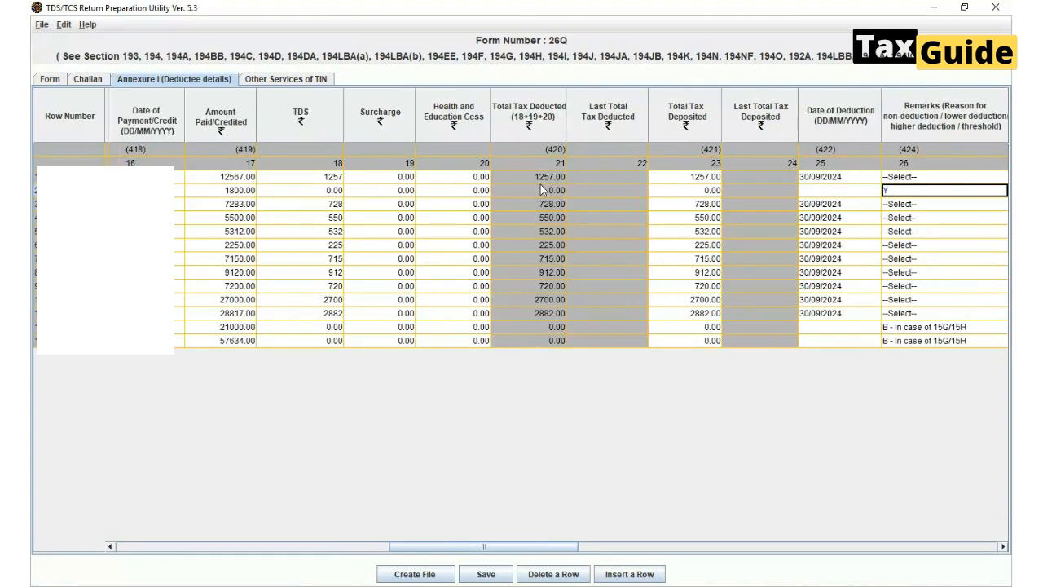
pyautogui.press('Right')
pyautogui.press('Left')
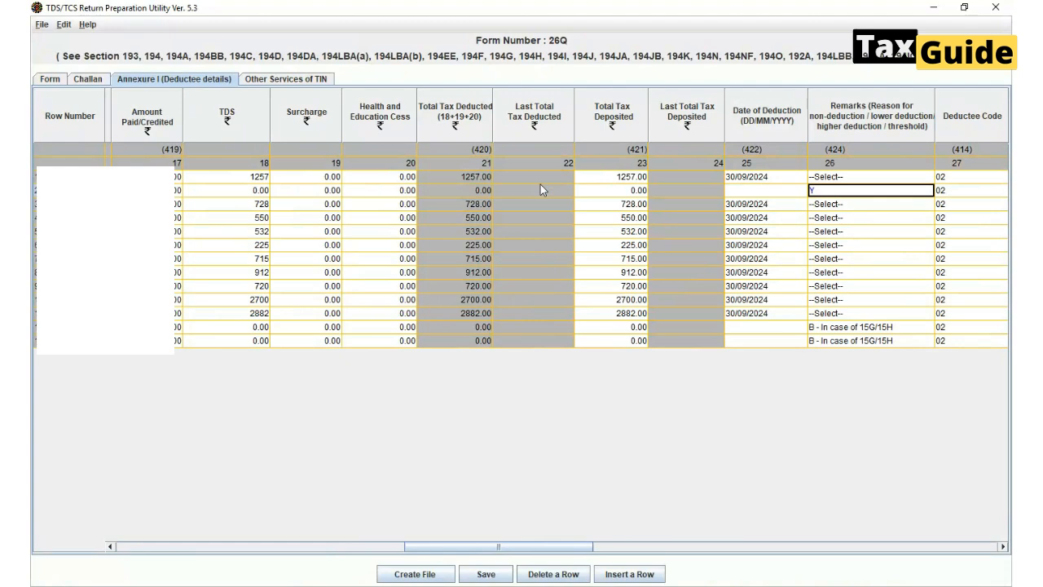
# Read down the Remarks column from the third deductee row to the rows without tax deduction at the end
pyautogui.press('Down')
pyautogui.press('Down')
pyautogui.press('Down')
pyautogui.press('Down')
pyautogui.press('Down')
pyautogui.press('Down')
pyautogui.press('Down')
pyautogui.press('Down')
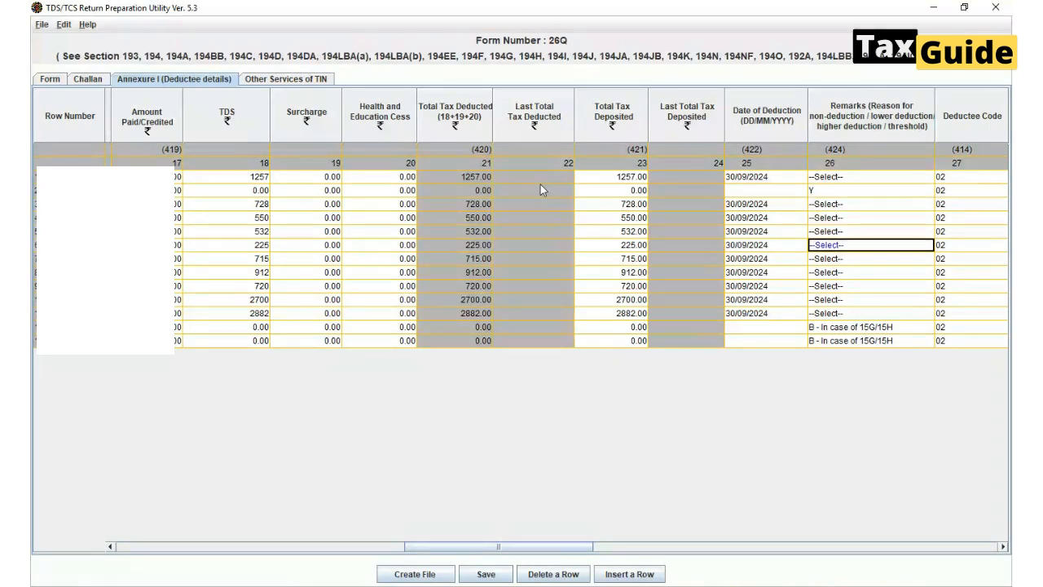
pyautogui.press('Down')
pyautogui.press('Down')
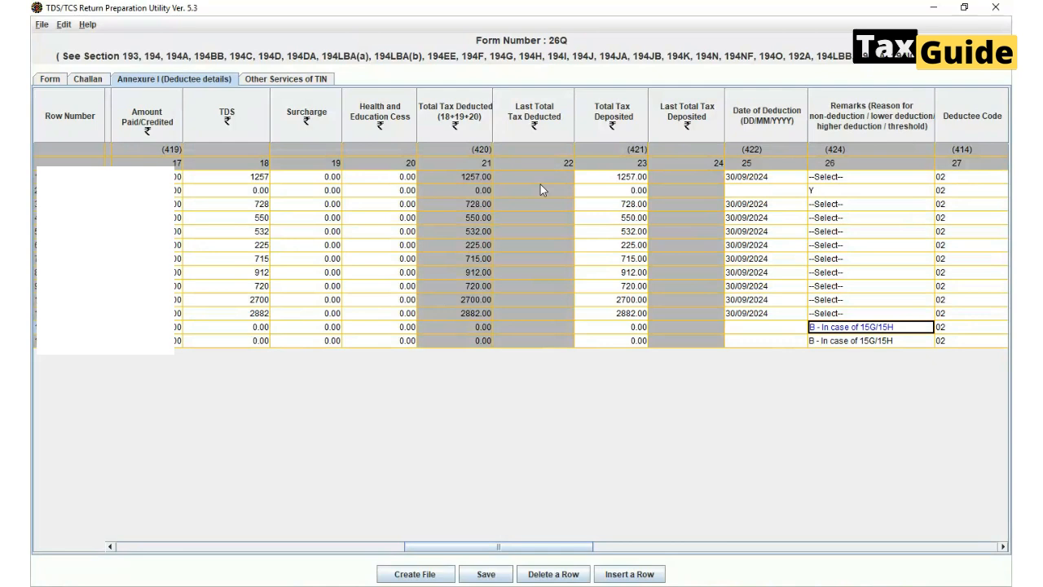
# Compare the Remarks reason, Date of Deduction and TDS entries of the last two deductee rows, 12 and 13
pyautogui.press('Down')
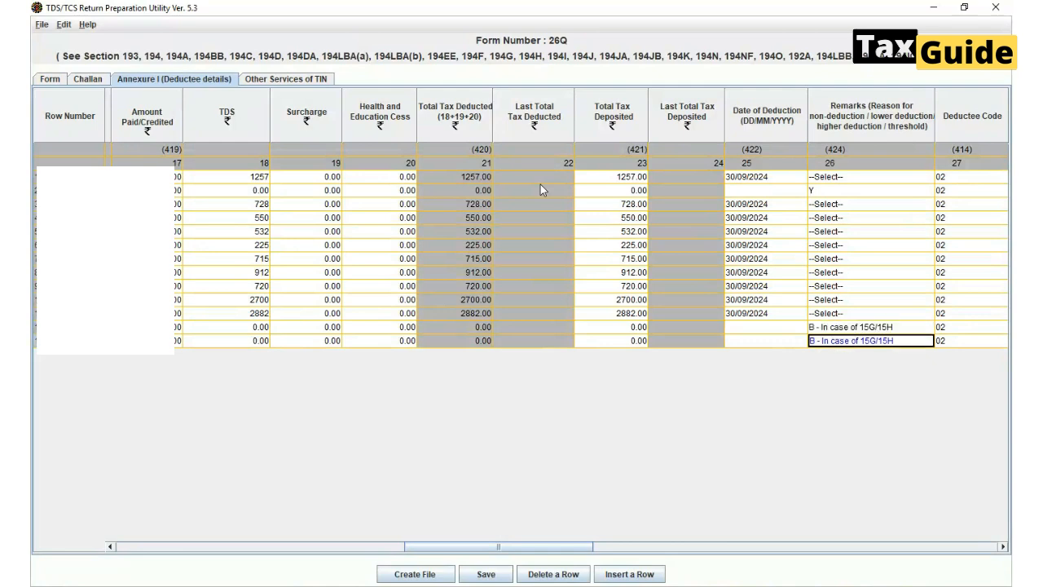
pyautogui.press('Up')
pyautogui.press('Left')
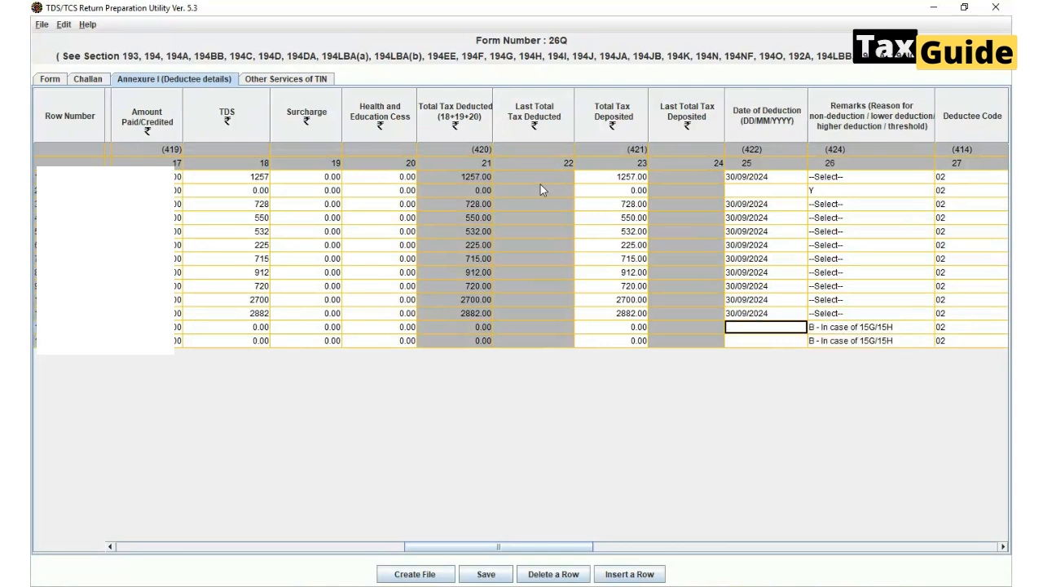
pyautogui.press('Left')
pyautogui.press('Left')
pyautogui.press('Left')
pyautogui.press('Left')
pyautogui.press('Left')
pyautogui.press('Left')
pyautogui.press('Left')
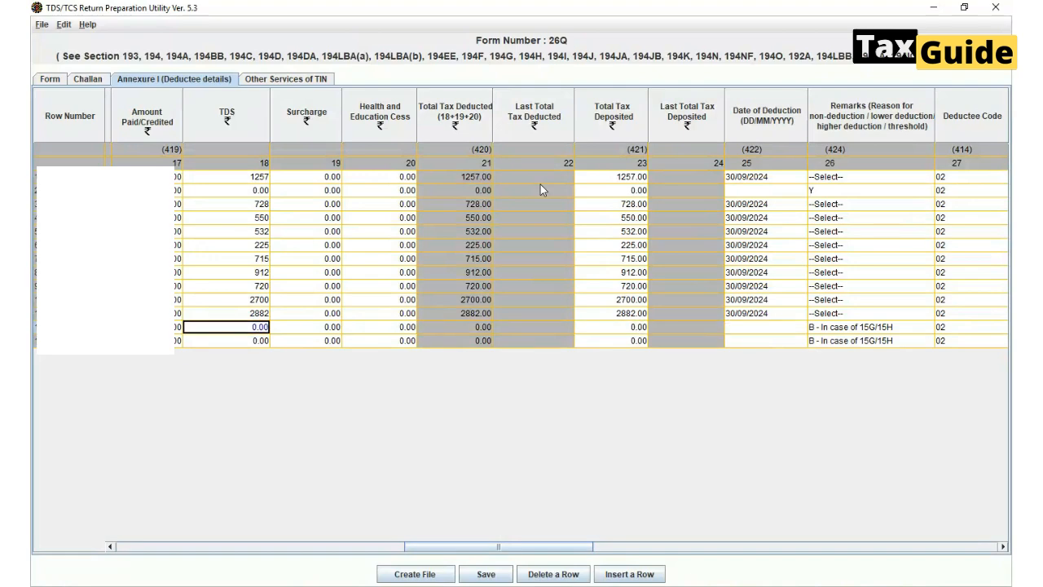
pyautogui.press('Down')
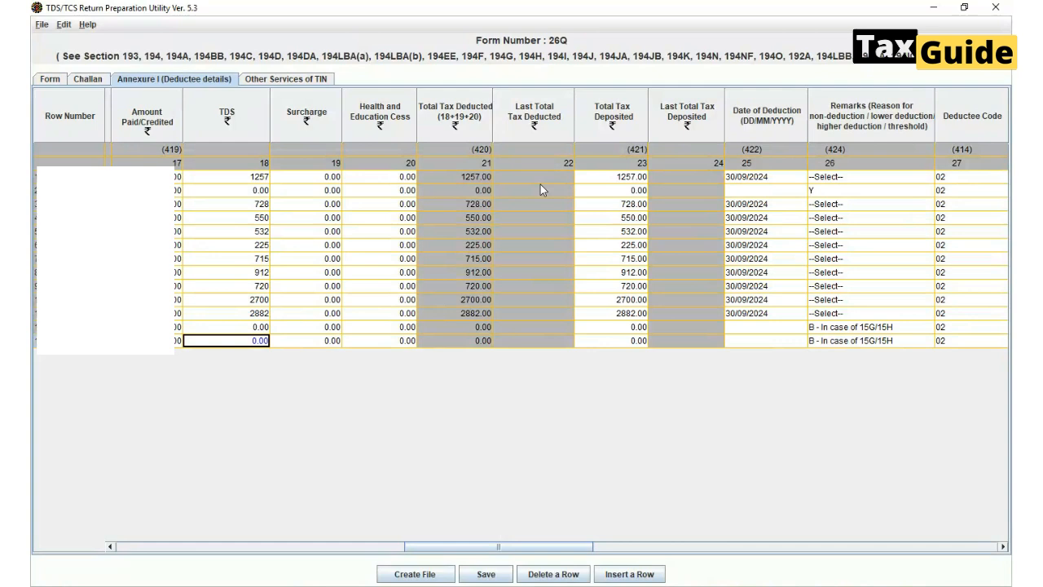
pyautogui.press('Up')
pyautogui.press('Down')
pyautogui.press('Up')
# Read deductee row 12 from Surcharge across to the Date of Deduction and Remarks, including the Remarks of row 13
pyautogui.press('Right')
pyautogui.press('Right')
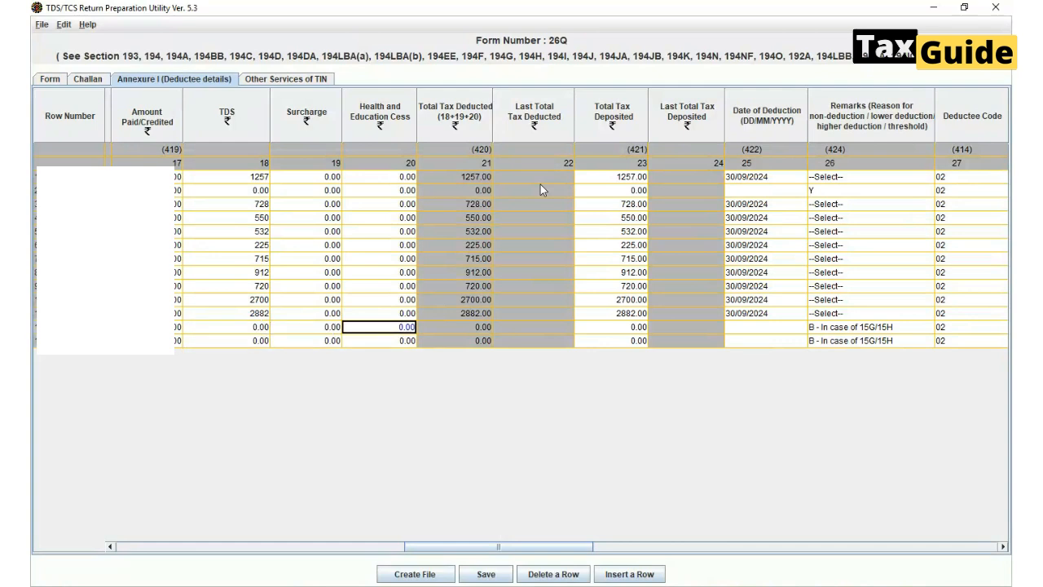
pyautogui.press('Right')
pyautogui.press('Right')
pyautogui.press('Right')
pyautogui.press('Right')
pyautogui.press('Right')
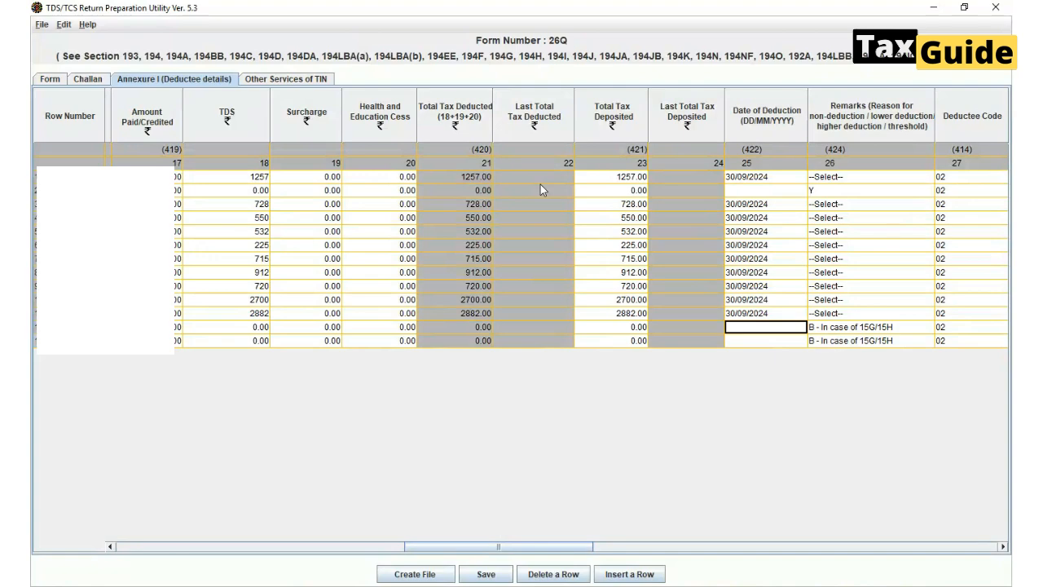
pyautogui.press('Right')
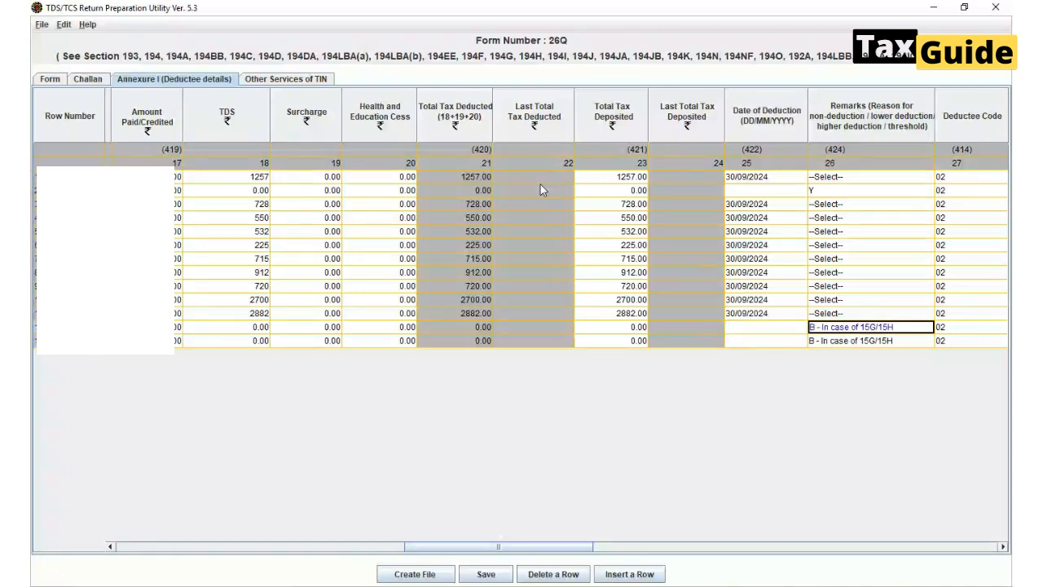
pyautogui.press('Down')
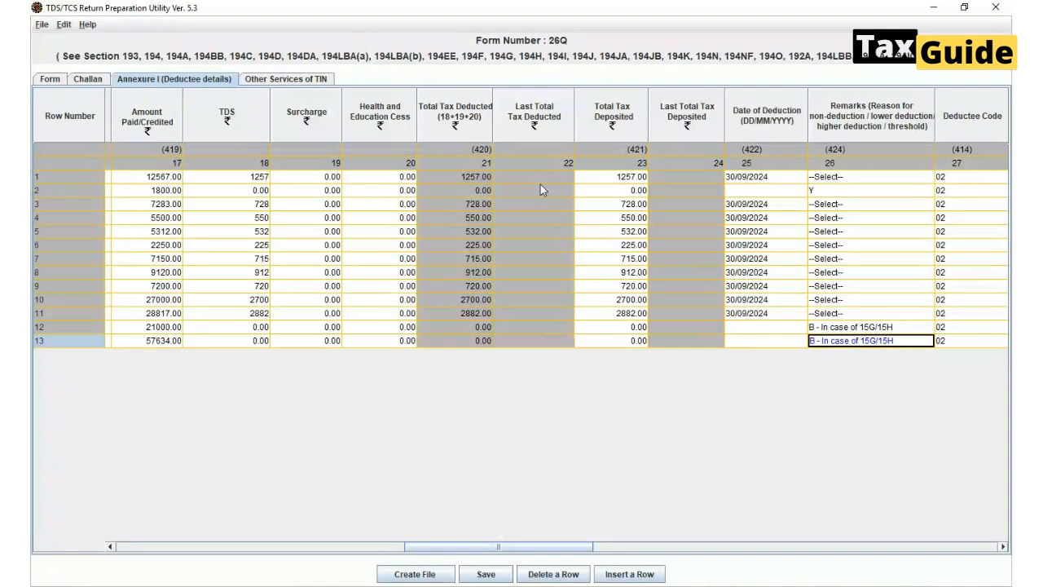
pyautogui.press('Up')
# Examine the Deductee Code in row 12 and the Rate at which Tax deducted column across the deductee rows
pyautogui.press('Right')
pyautogui.press('Right')
pyautogui.press('Right')
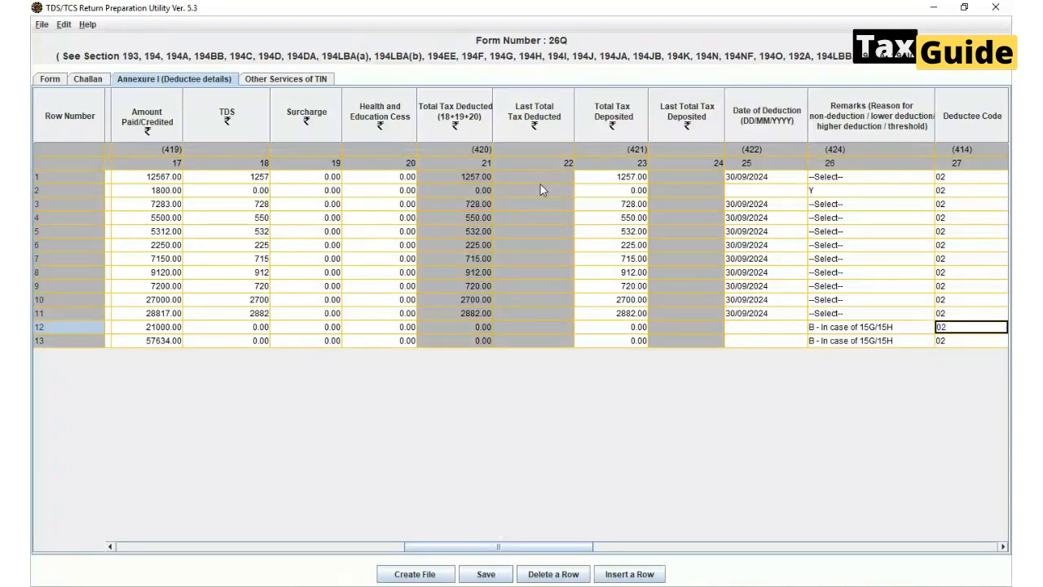
pyautogui.press('Left')
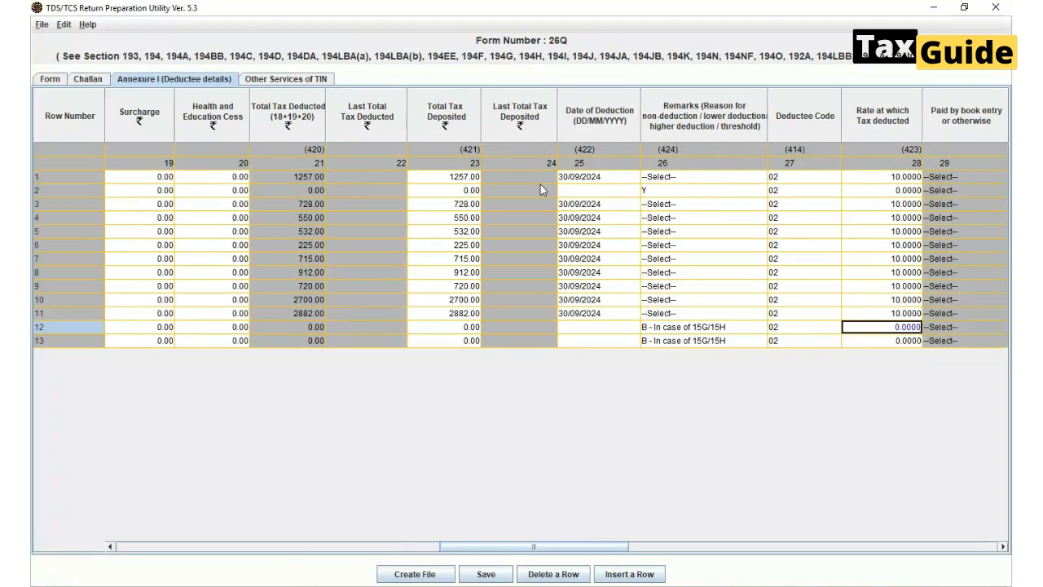
pyautogui.press('Up')
pyautogui.press('Up')
pyautogui.press('Up')
pyautogui.press('Up')
pyautogui.press('Up')
pyautogui.press('Up')
pyautogui.press('Up')
pyautogui.press('Down')
pyautogui.press('Down')
pyautogui.press('Down')
pyautogui.press('Down')
pyautogui.press('Down')
pyautogui.press('Down')
pyautogui.press('Down')
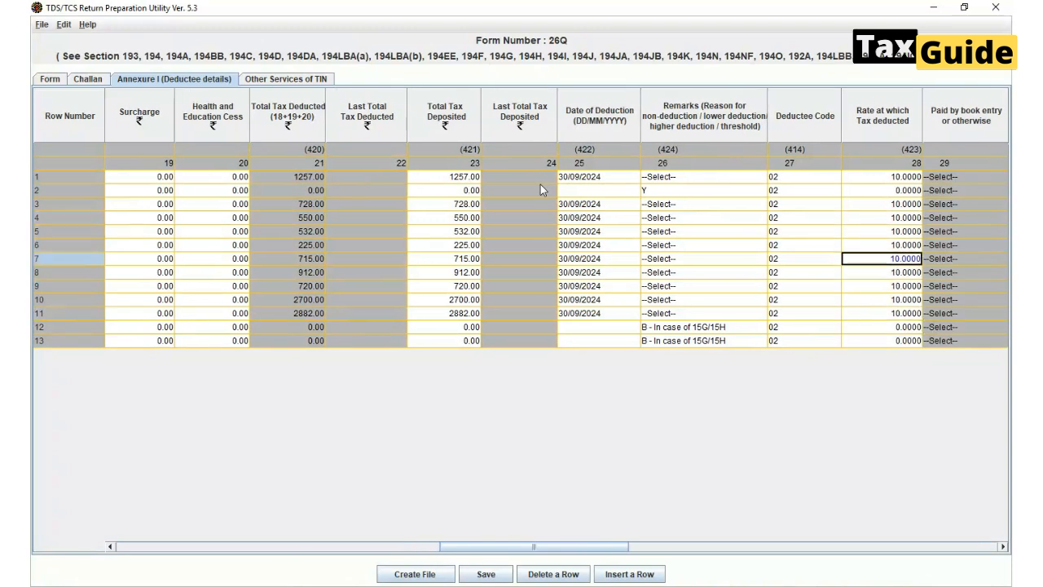
pyautogui.press('Up')
pyautogui.press('Up')
pyautogui.press('Up')
pyautogui.press('Up')
pyautogui.press('Up')
pyautogui.press('Up')
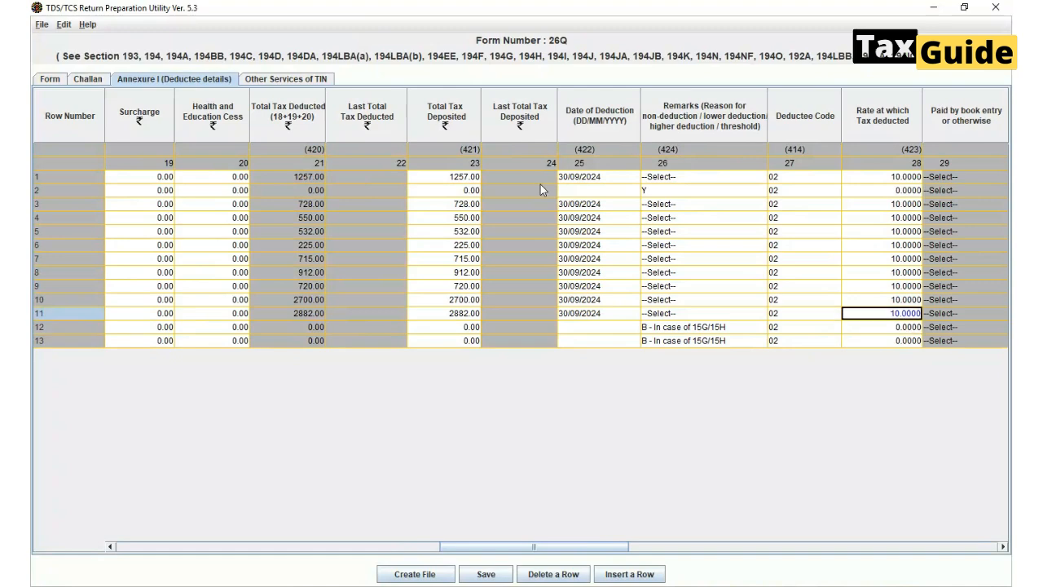
pyautogui.press('Up')
pyautogui.press('Up')
pyautogui.press('Up')
pyautogui.press('Up')
pyautogui.press('Up')
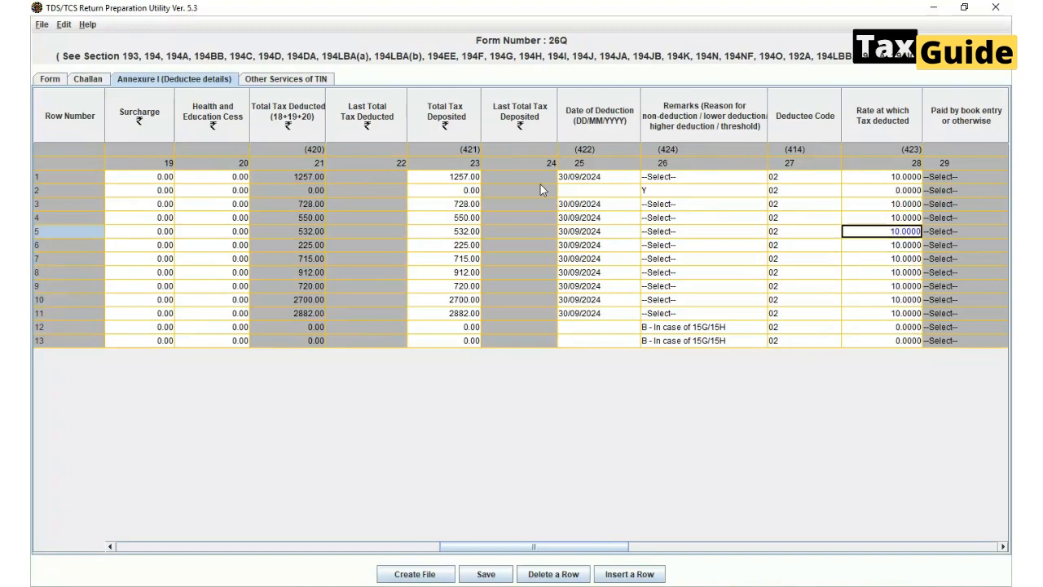
pyautogui.press('Up')
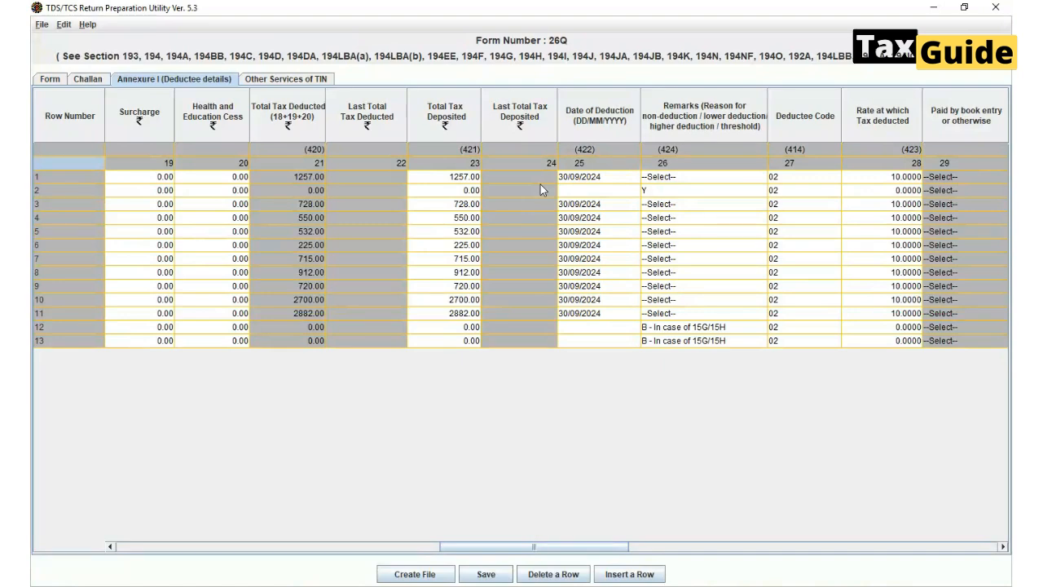
# Start creating the return file with the .csi challan input file from the 26Q folder, and save the error and statistics reports in 2024-2025\26Q
pyautogui.click(428, 576)
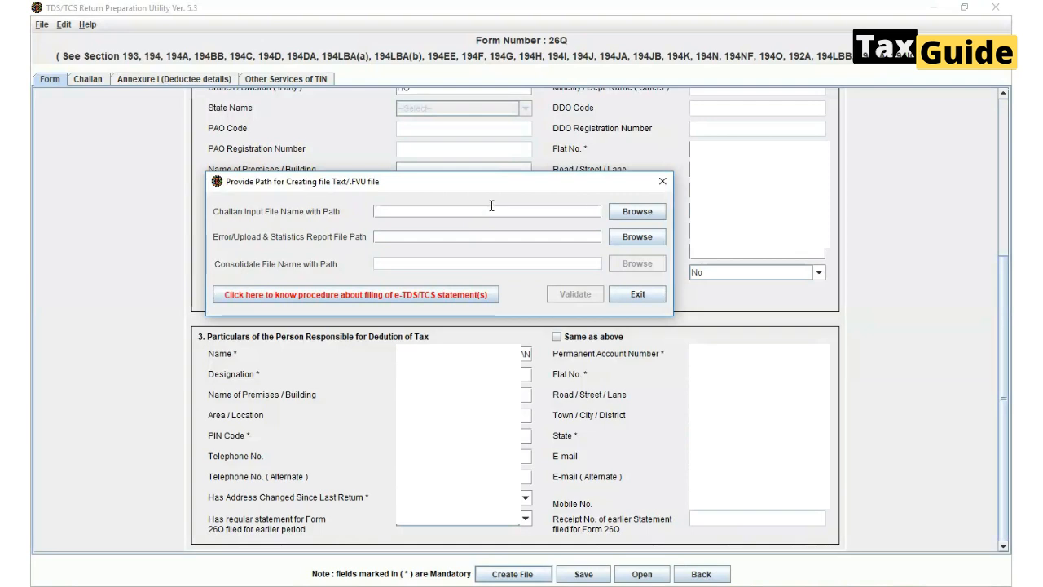
pyautogui.click(637, 211)
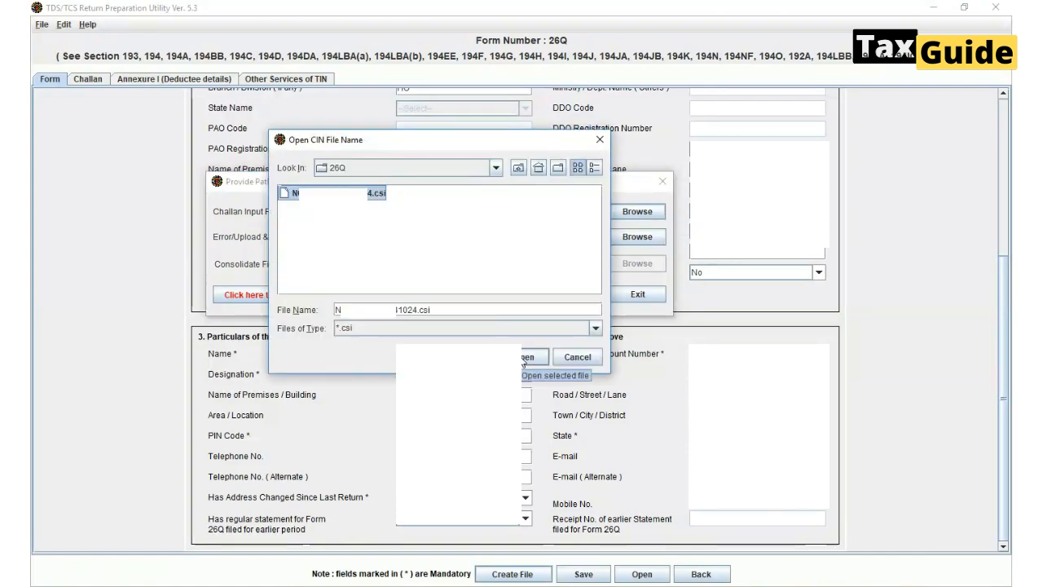
pyautogui.click(524, 359)
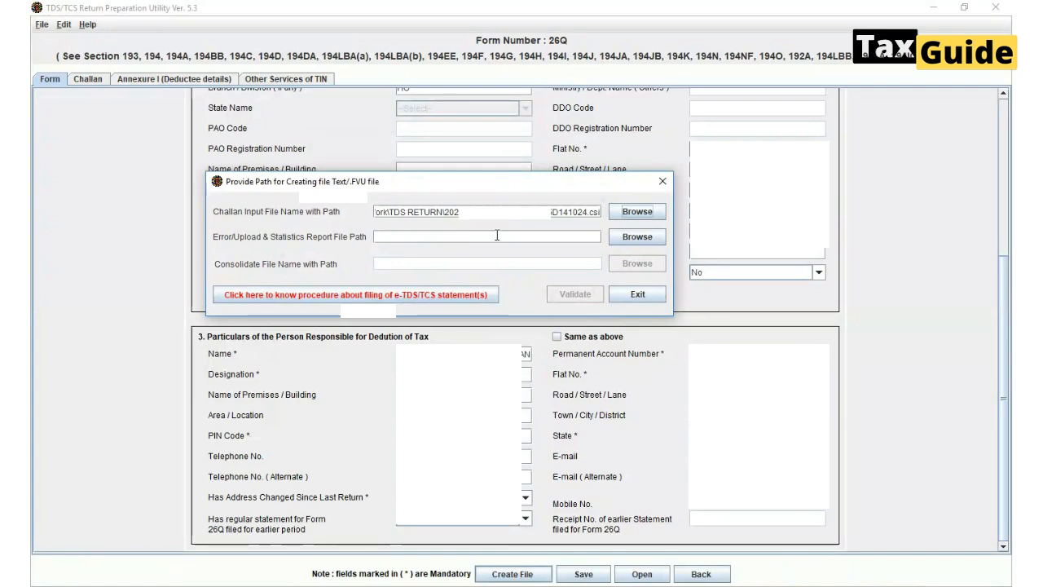
pyautogui.click(644, 241)
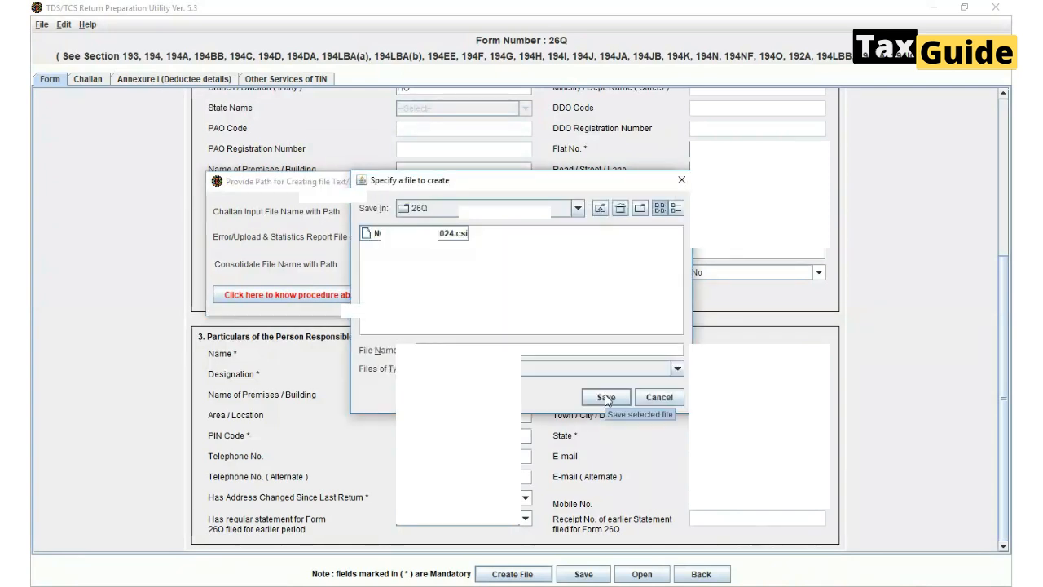
pyautogui.click(605, 398)
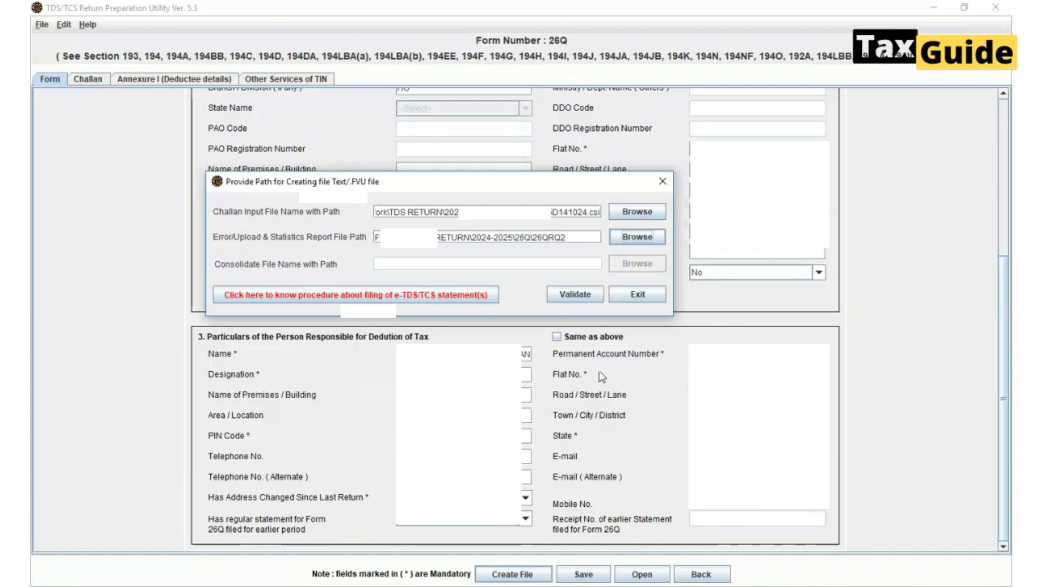
# Validate the return file, decline the feedback request and show the generated files in the maximized 26Q folder window
pyautogui.click(582, 296)
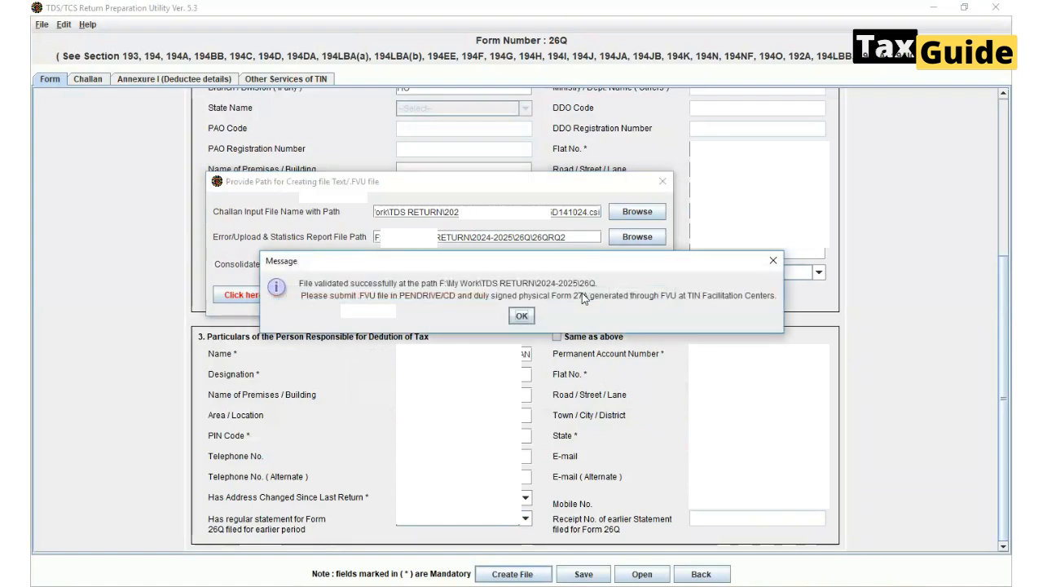
pyautogui.click(522, 316)
pyautogui.click(526, 317)
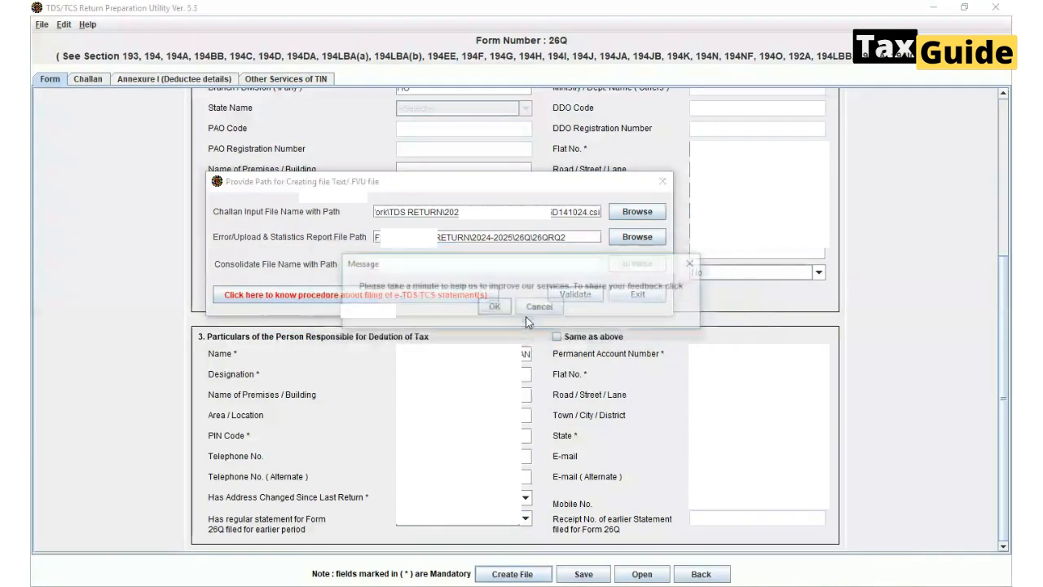
pyautogui.click(539, 307)
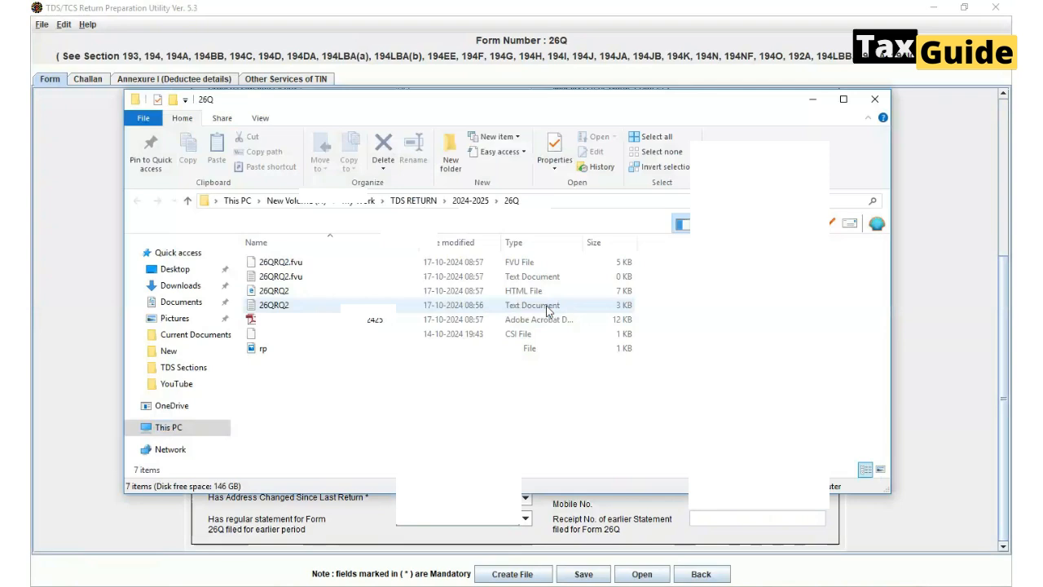
pyautogui.click(842, 99)
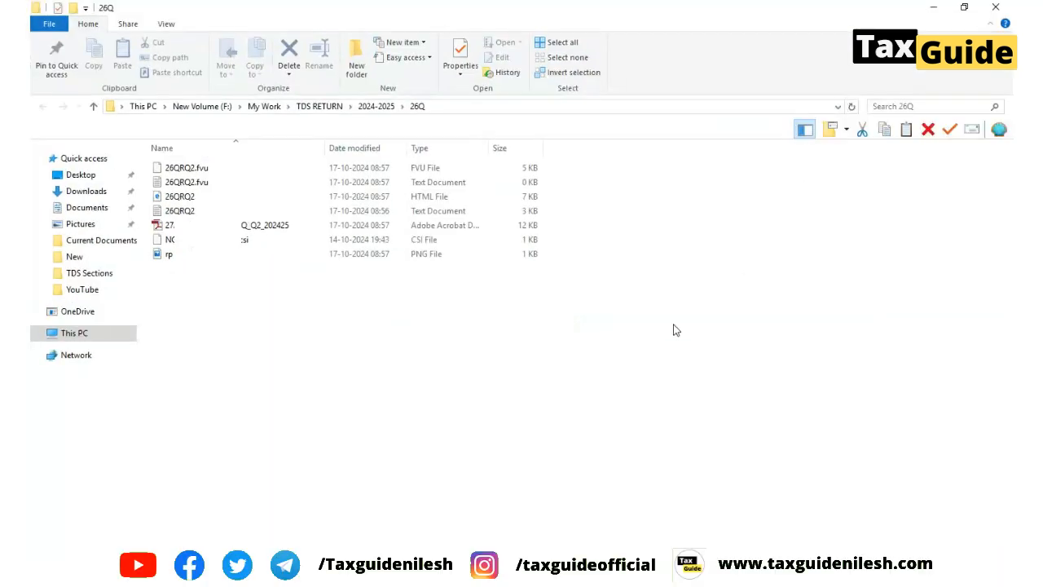